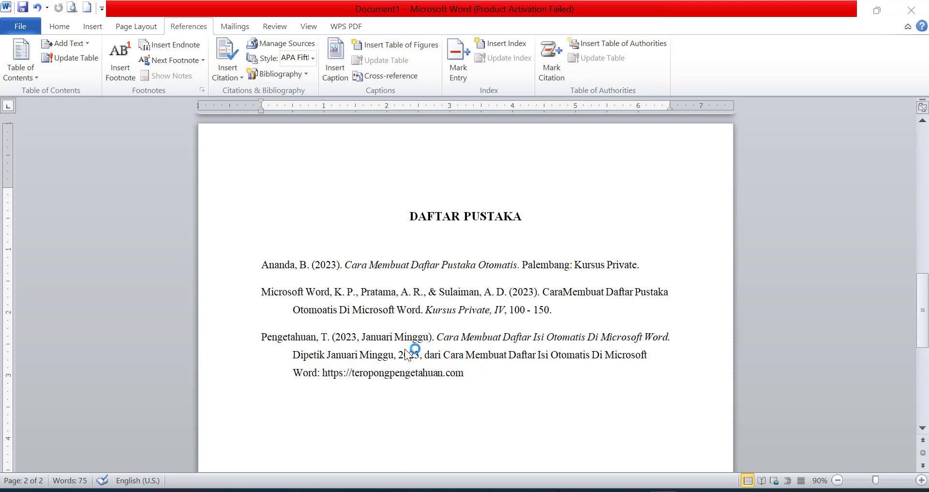
Delete the three bibliography entries from the document
scroll(406, 354, up, 5)
scroll(407, 355, down, 8)
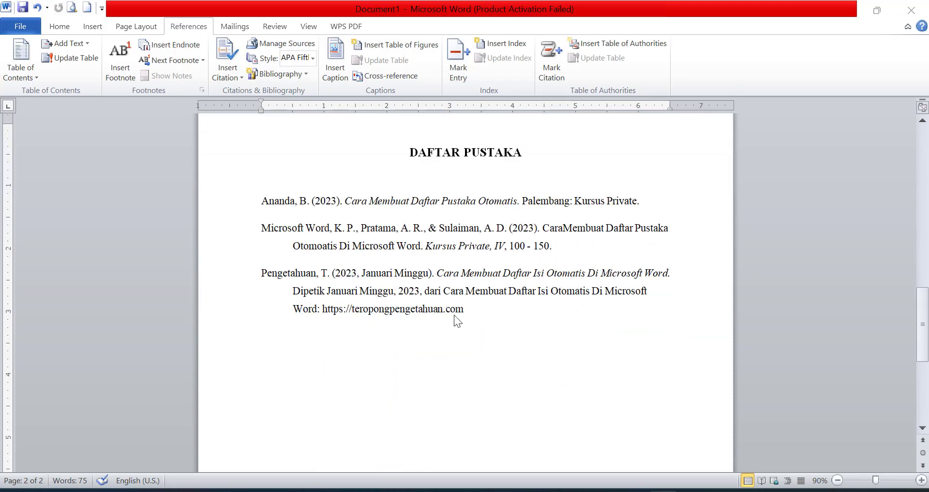
click(466, 307)
drag(475, 310, 259, 203)
key(BackSpace)
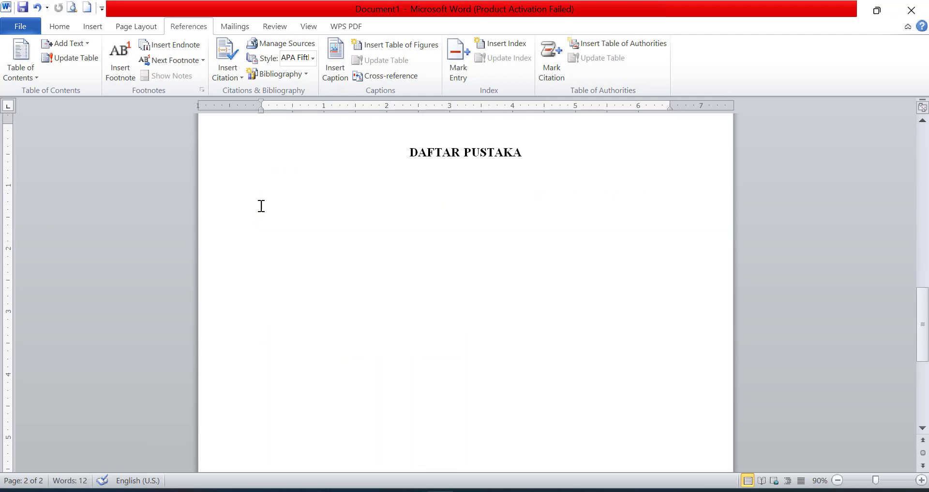
Delete the three in-text citations higher up in the document
scroll(261, 203, up, 10)
scroll(330, 267, up, 5)
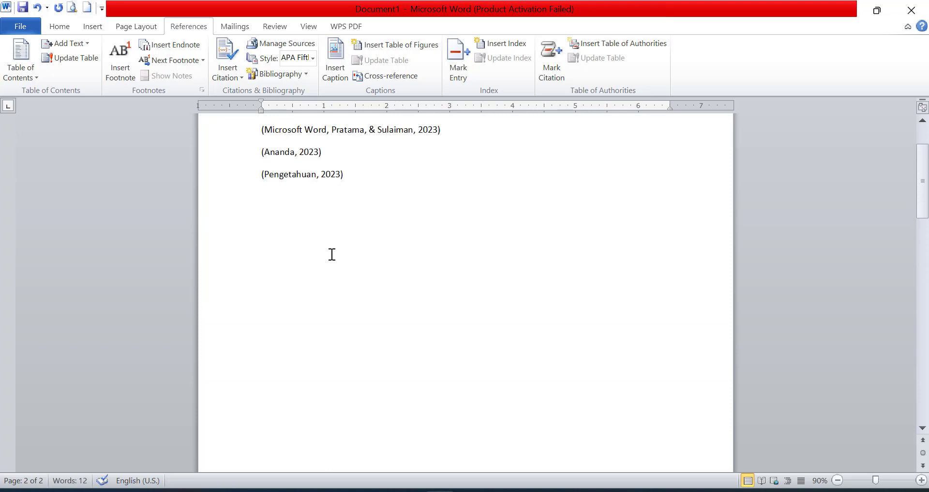
drag(332, 240, 234, 195)
key(BackSpace)
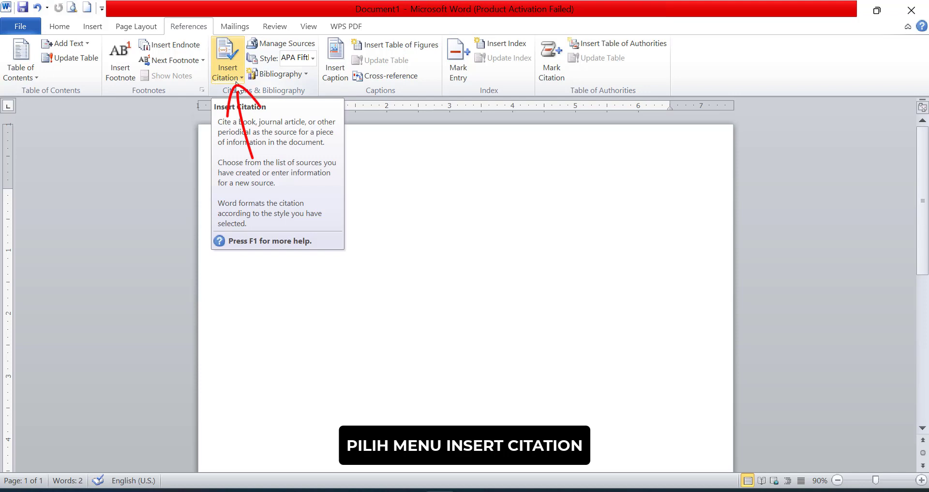
Start adding a new citation source and set its type to Book
click(236, 83)
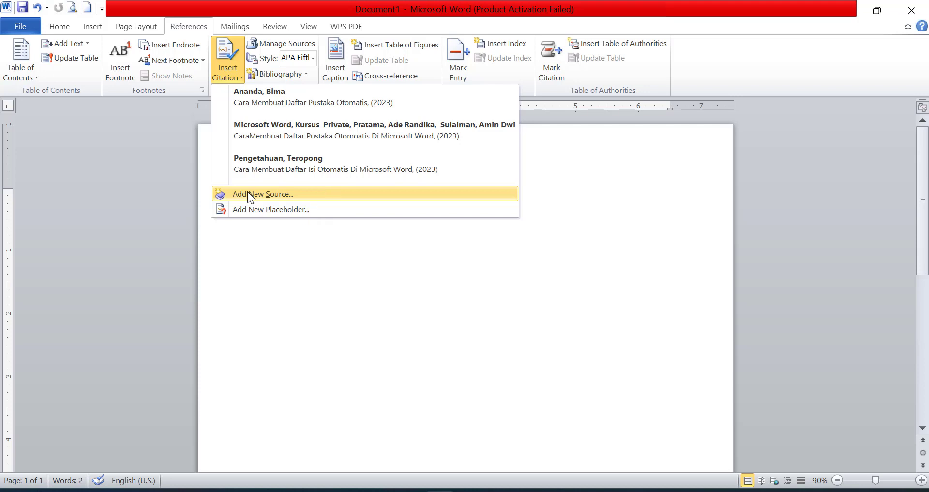
click(248, 193)
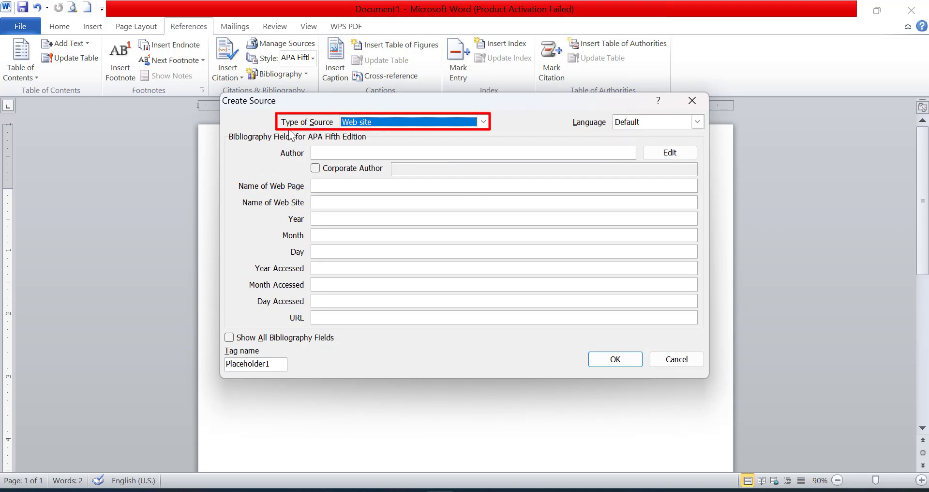
click(373, 124)
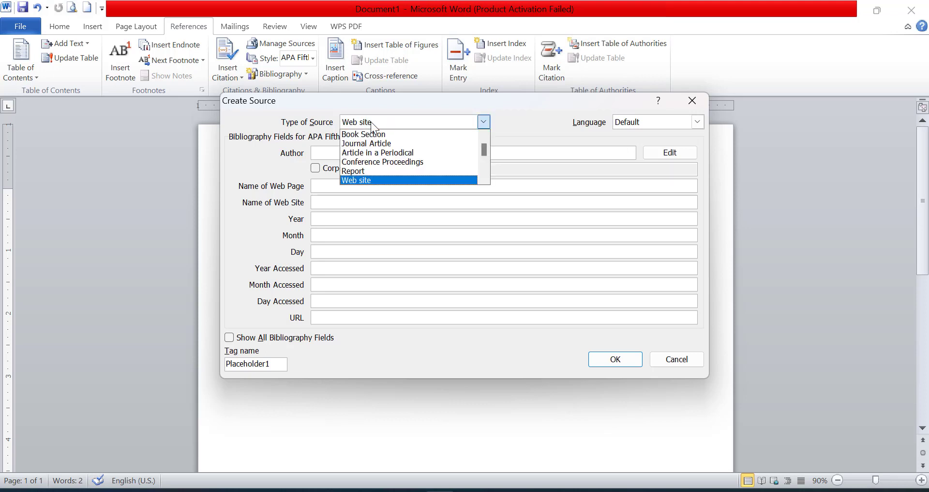
scroll(376, 153, up, 1)
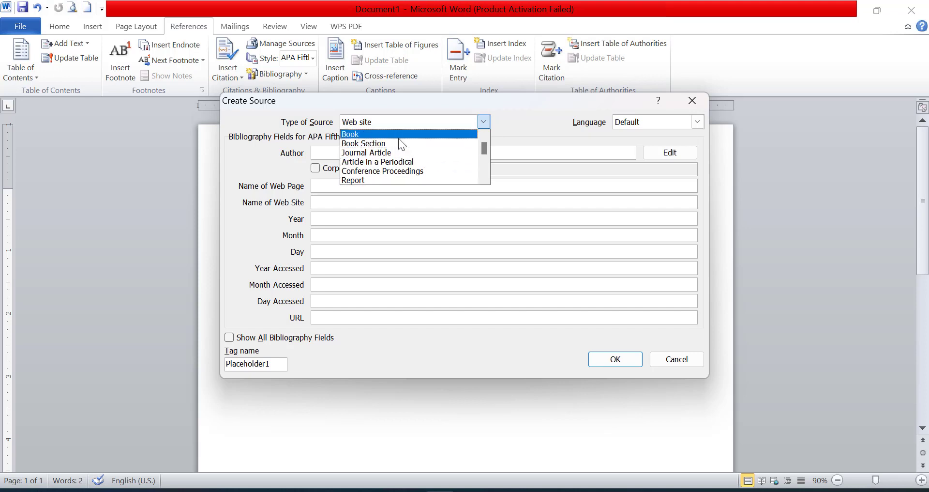
click(400, 137)
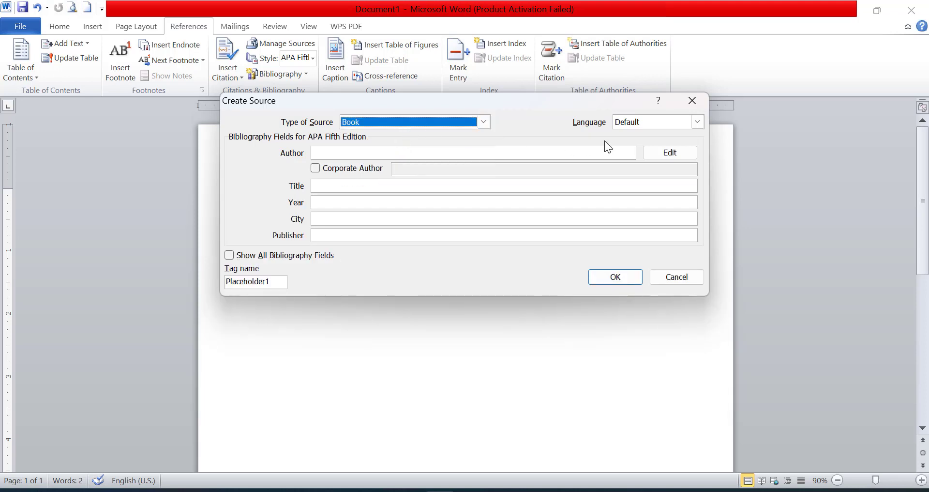
Set the source language to Indonesian and bring up the Author name editor
click(633, 123)
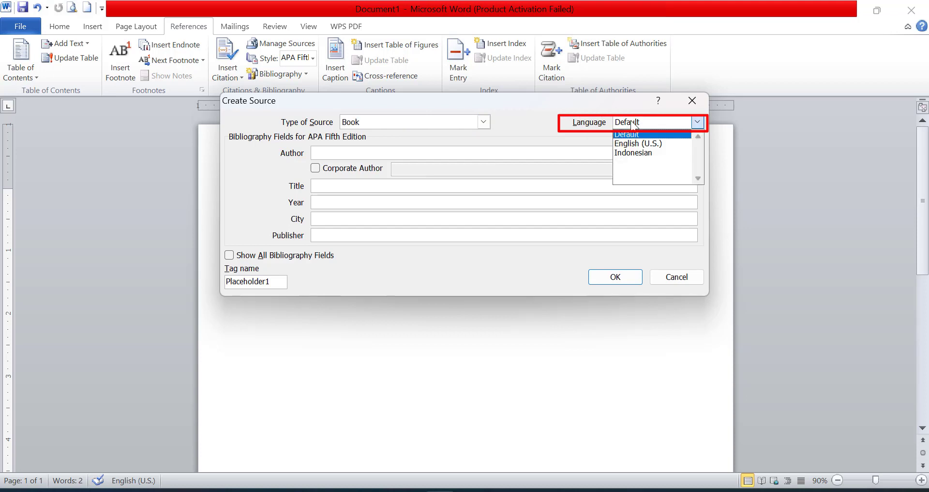
click(629, 152)
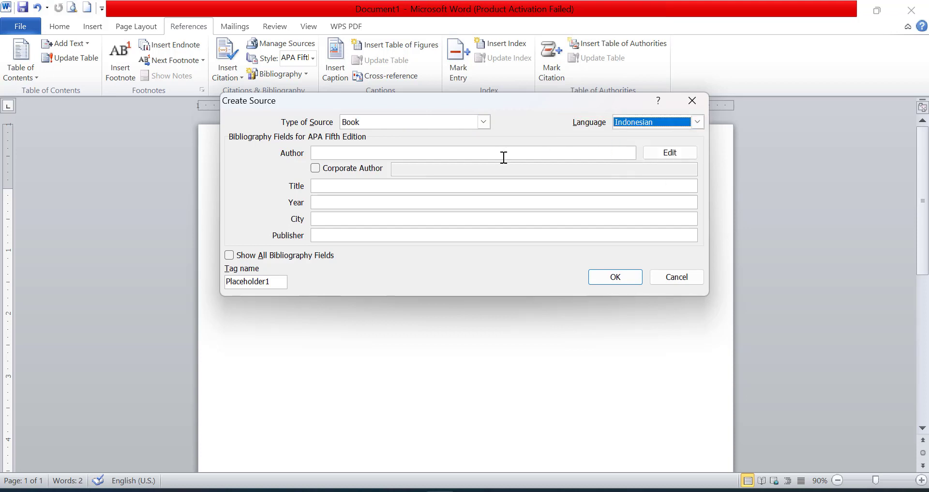
click(377, 153)
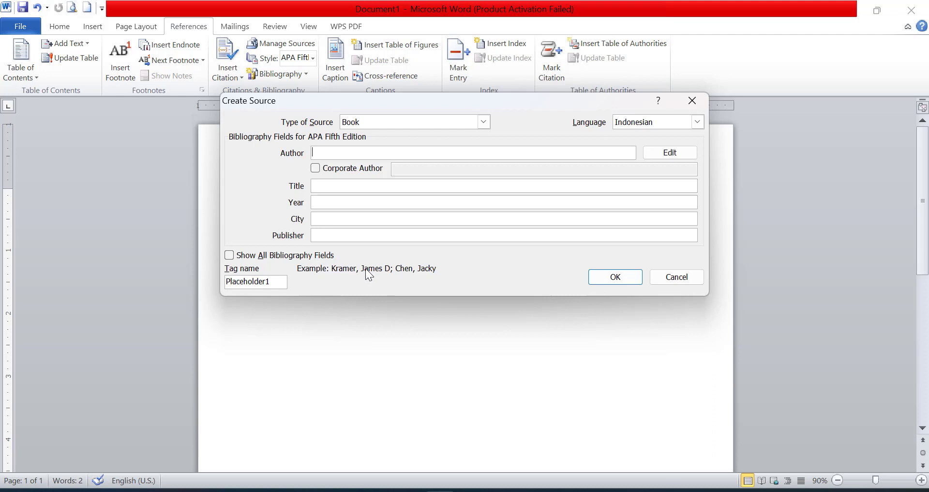
click(670, 153)
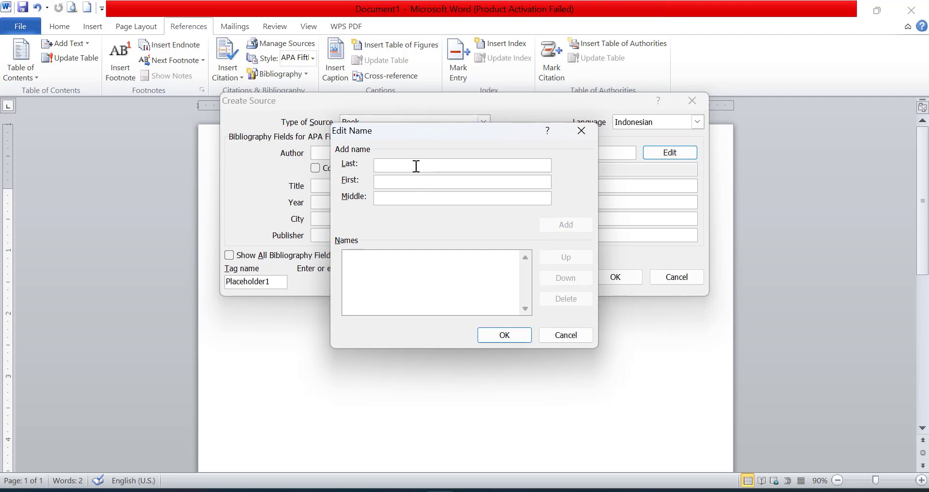
Add Microsoft Word, Kursus Private as the first author
text(Mic)
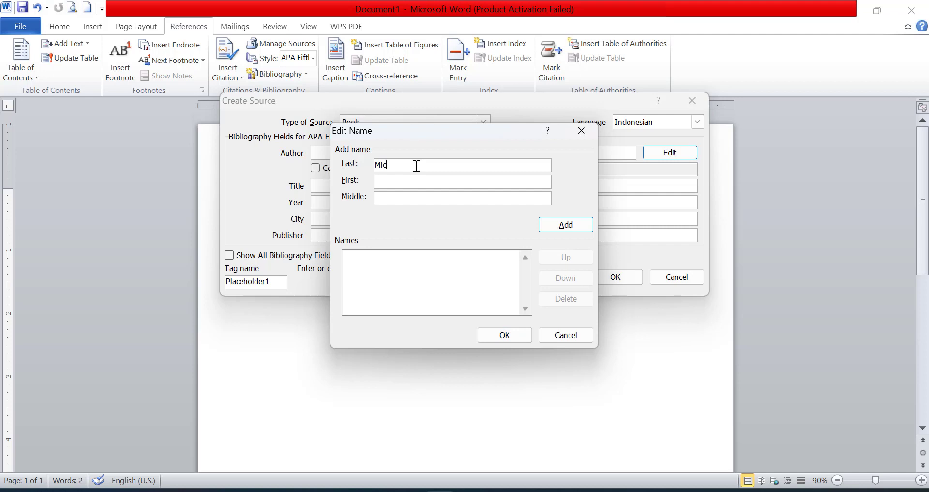
text(rosoft W)
text(ord)
text(Kursus)
text(Private)
click(561, 228)
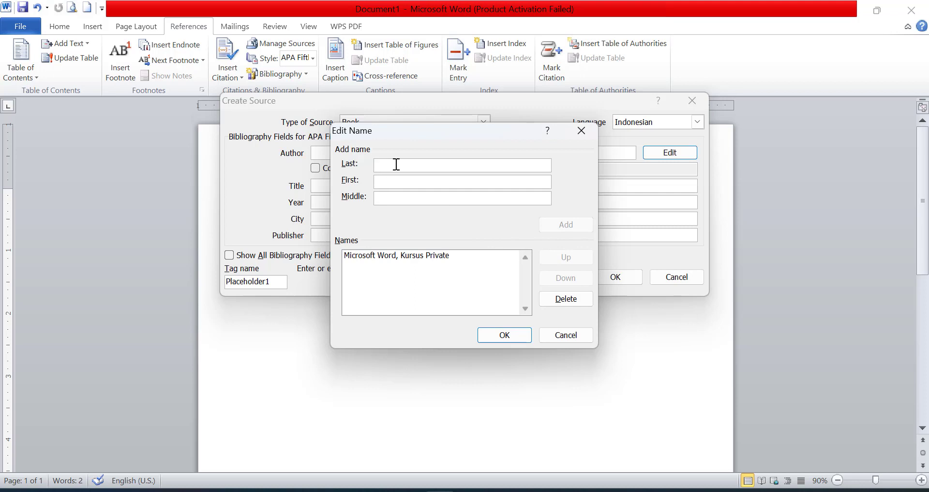
click(415, 257)
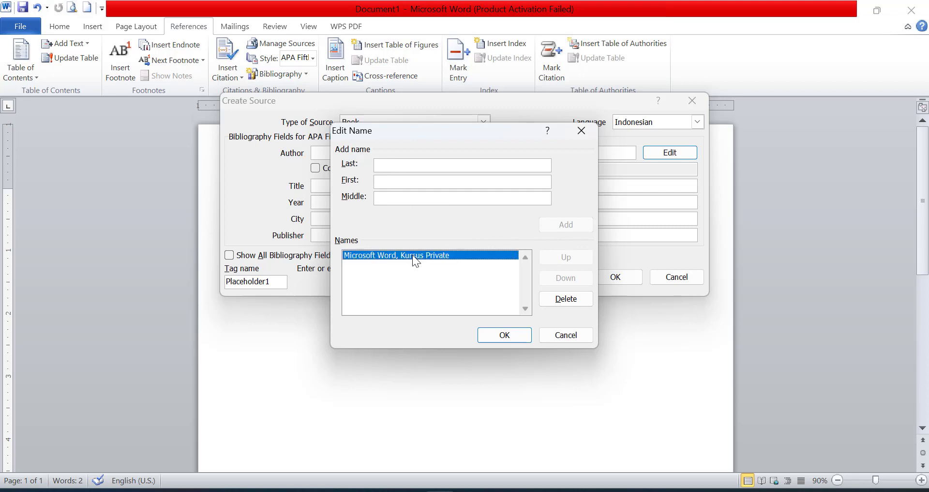
Add Komputer, Daftar Isi as the second author
click(419, 166)
text(Komputer)
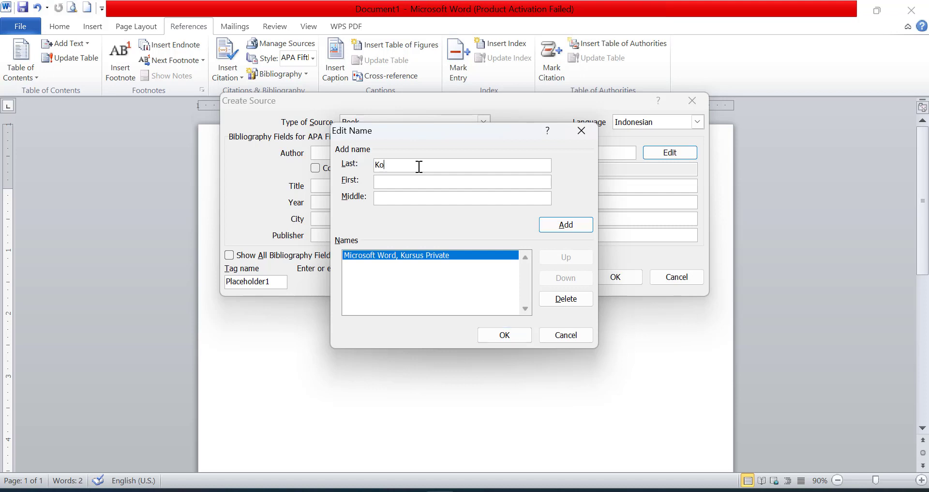
click(436, 184)
text(Daftar)
key(BackSpace)
key(BackSpace)
text(ar Is)
click(551, 227)
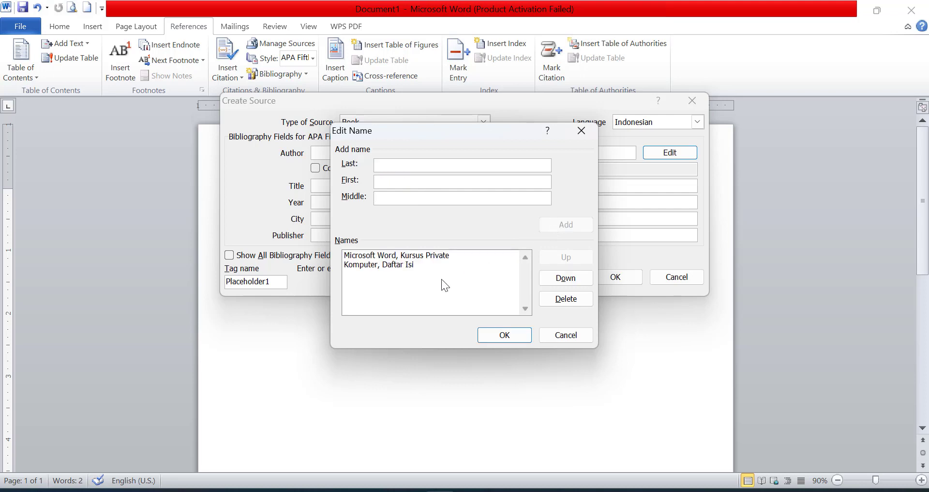
Try moving Komputer, Daftar Isi up and back down, then confirm both author names
click(417, 262)
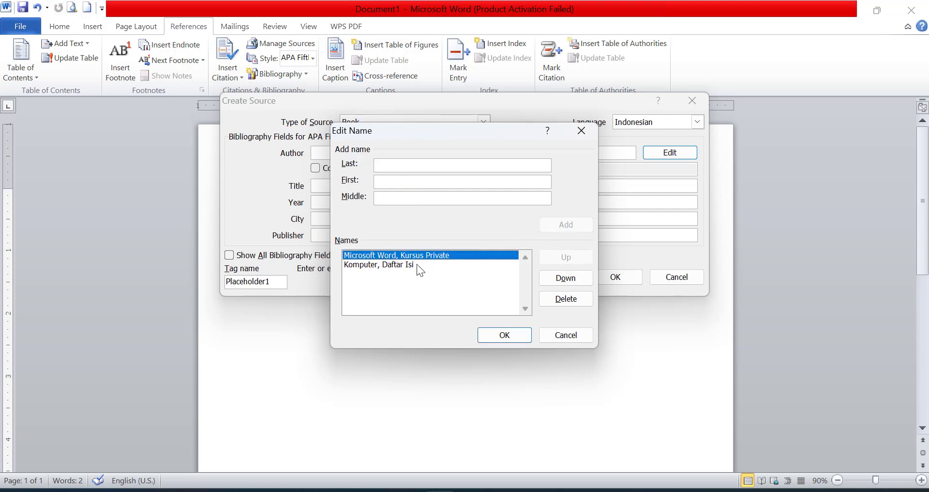
click(411, 265)
click(425, 255)
click(417, 265)
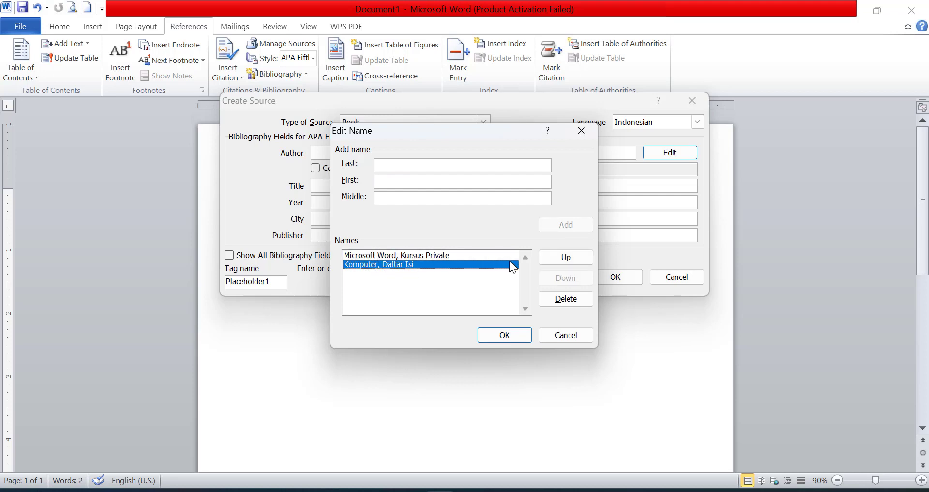
click(561, 261)
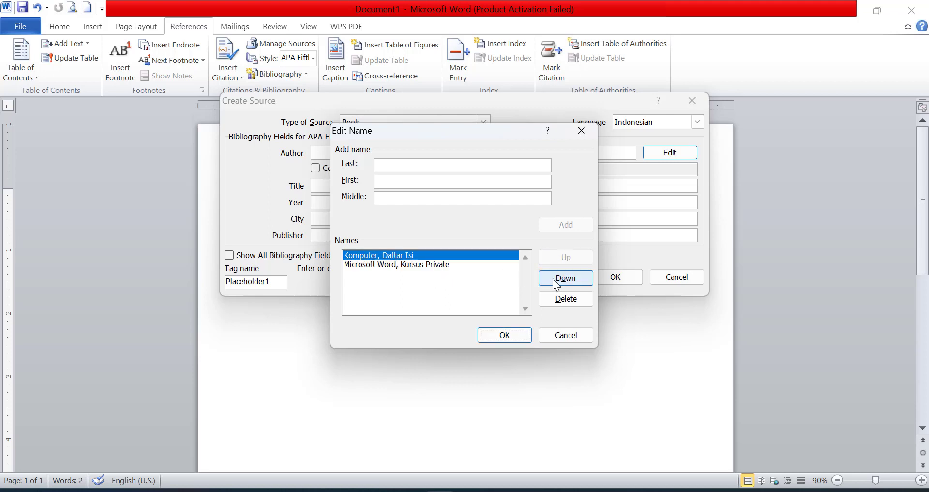
click(555, 280)
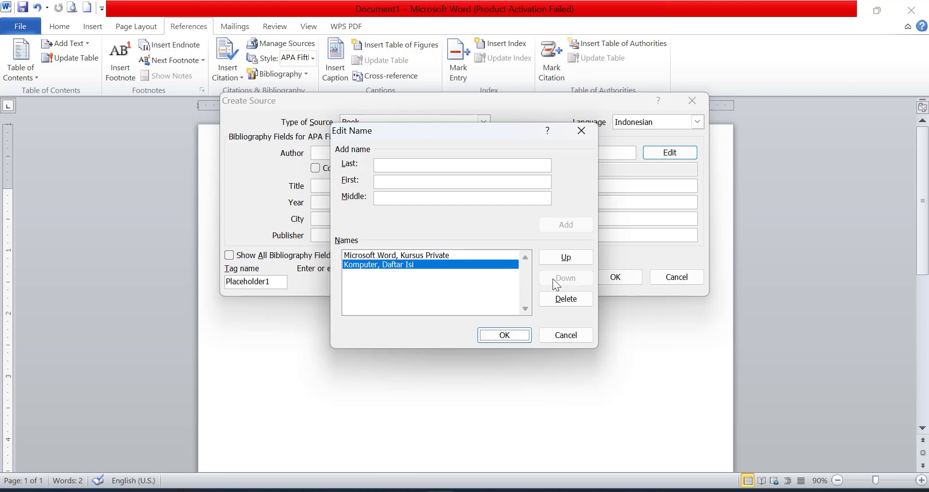
click(505, 335)
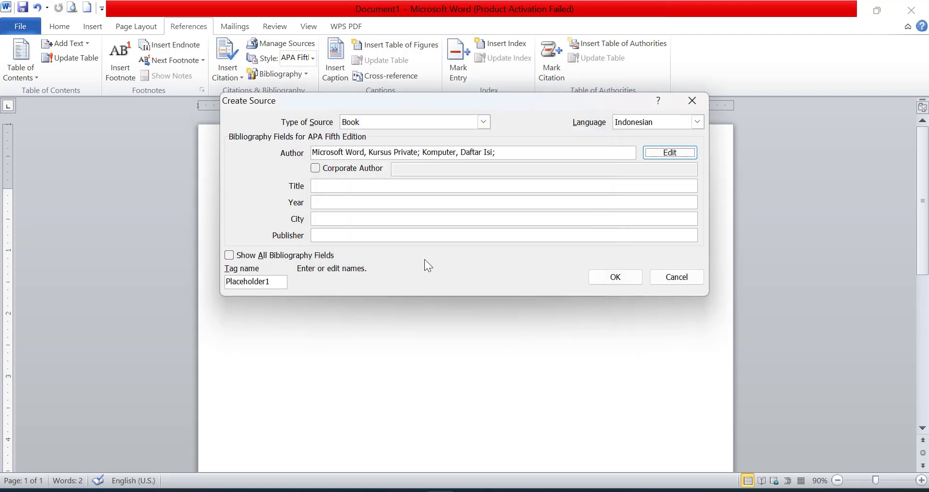
Enter the title Buku Daftar Pustaka Otomatis and the year 2023
click(361, 187)
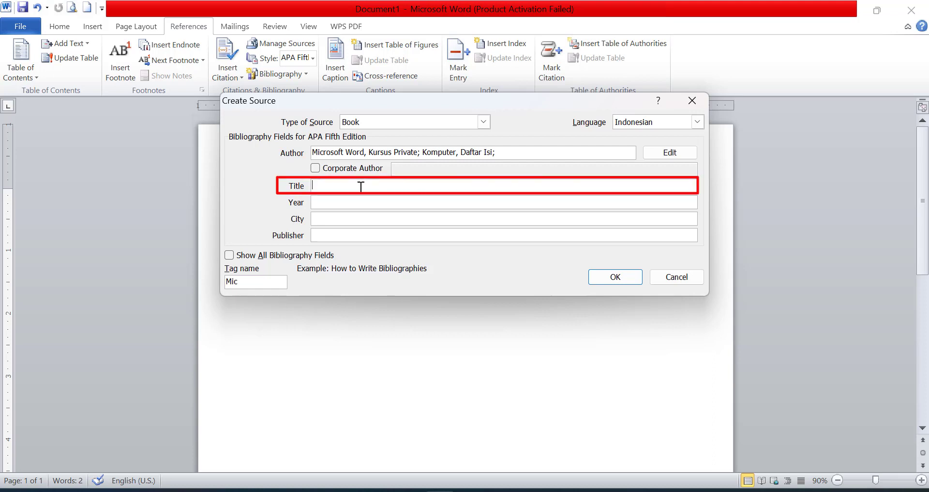
text(Buku Daftar)
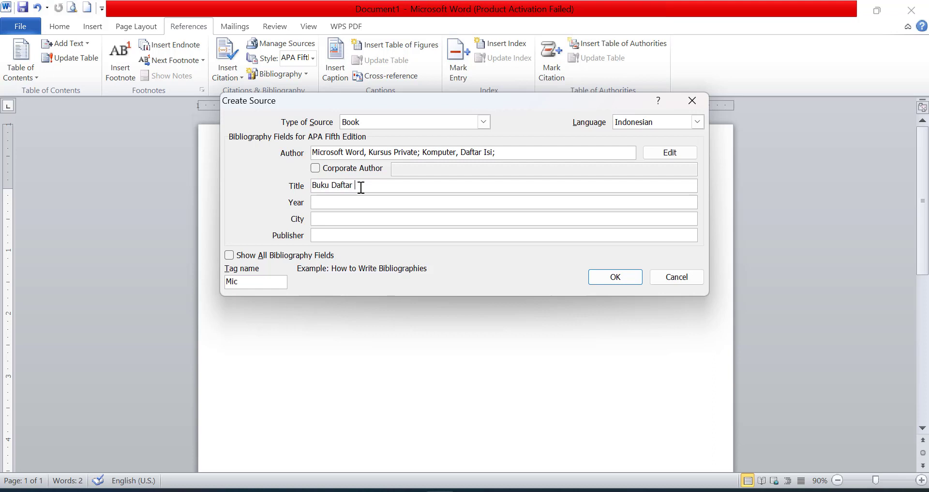
text( Pustaka Otomatis)
click(341, 214)
click(349, 207)
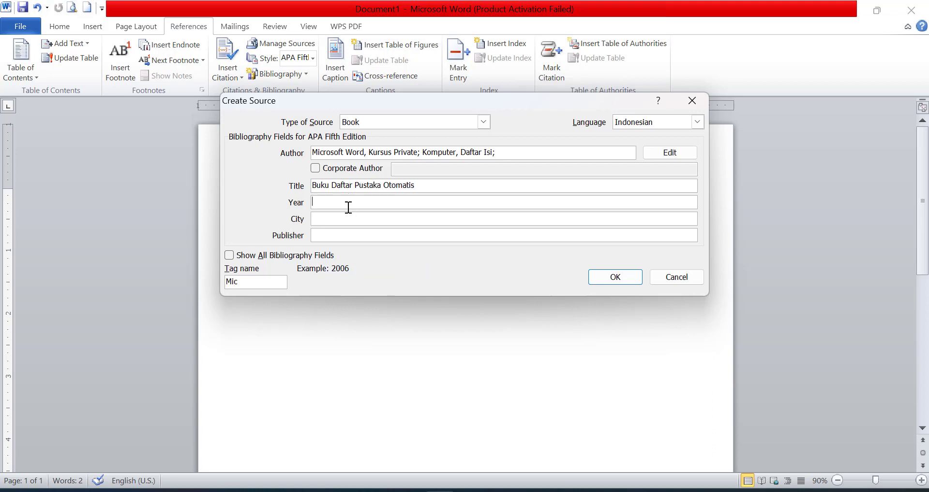
text(2023)
Enter the city Palembang, Sumatera Selatan and the publisher KursusPrivatePublisher
click(347, 215)
text(Palem)
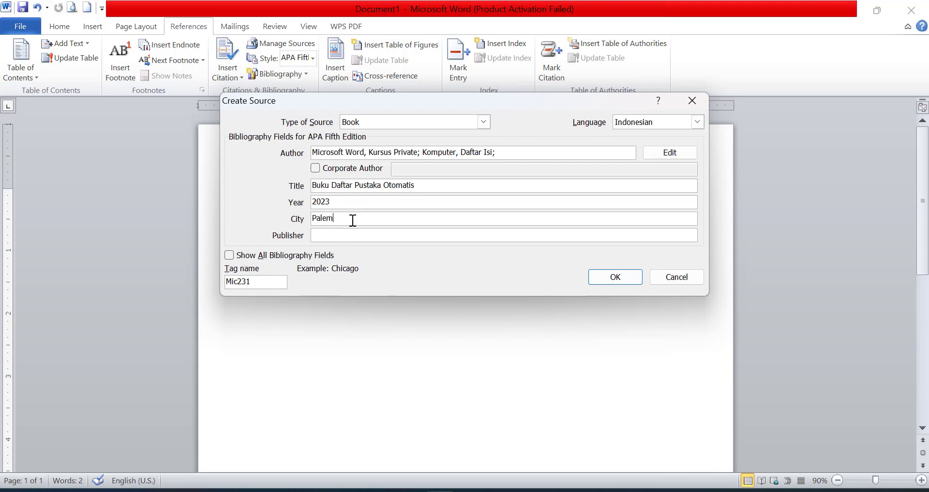
text(bang, Sumatera Selatan)
click(346, 232)
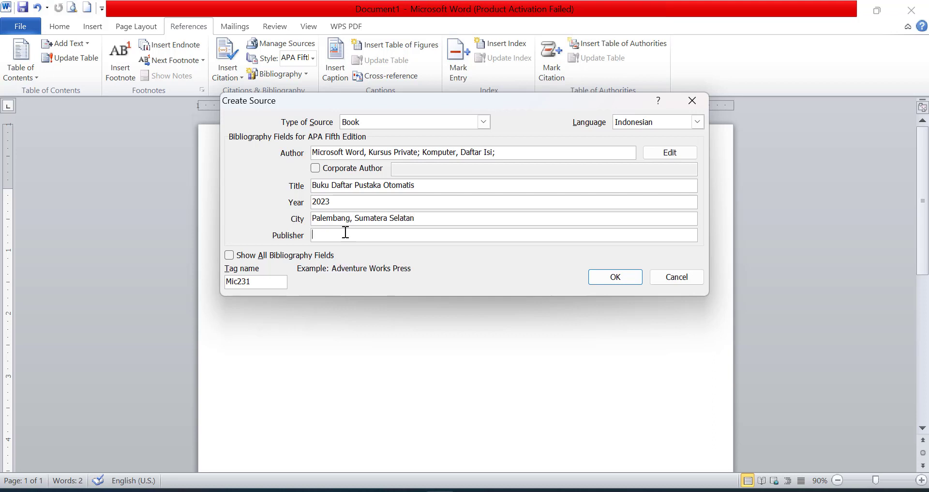
text(KursusPrivatePublisher)
click(333, 186)
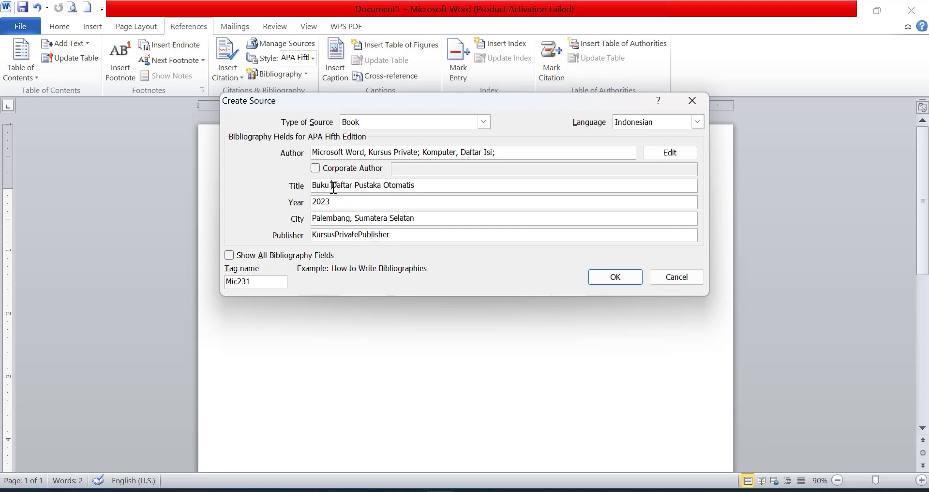
drag(312, 186, 326, 187)
click(319, 186)
Review all bibliography fields, then insert the book citation (Microsoft Word & Komputer, 2023)
click(229, 255)
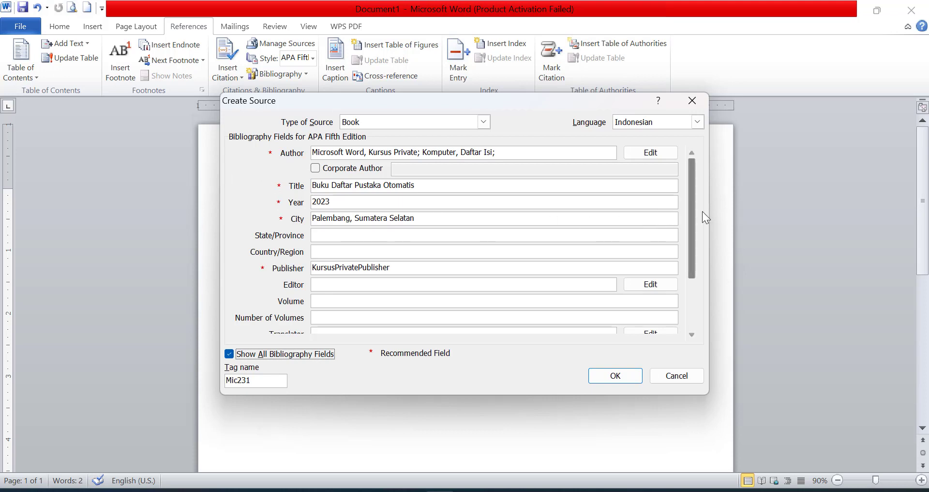
drag(692, 220, 689, 313)
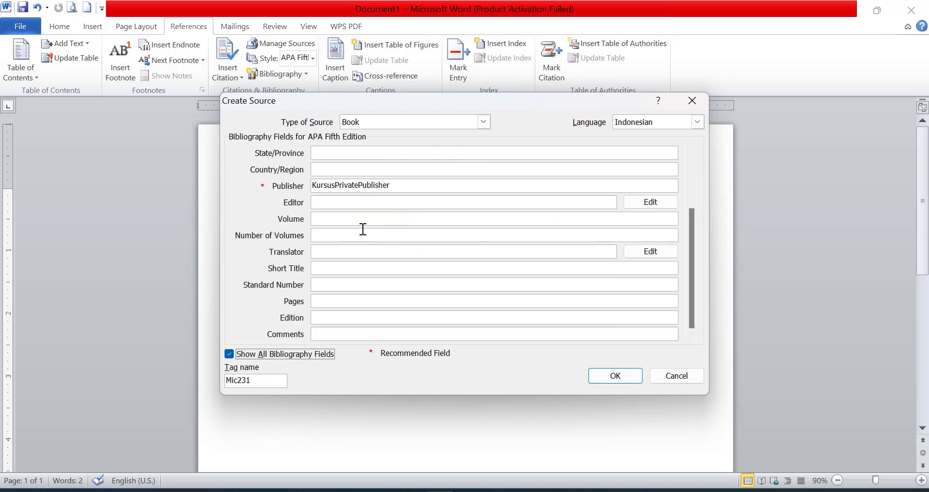
click(323, 216)
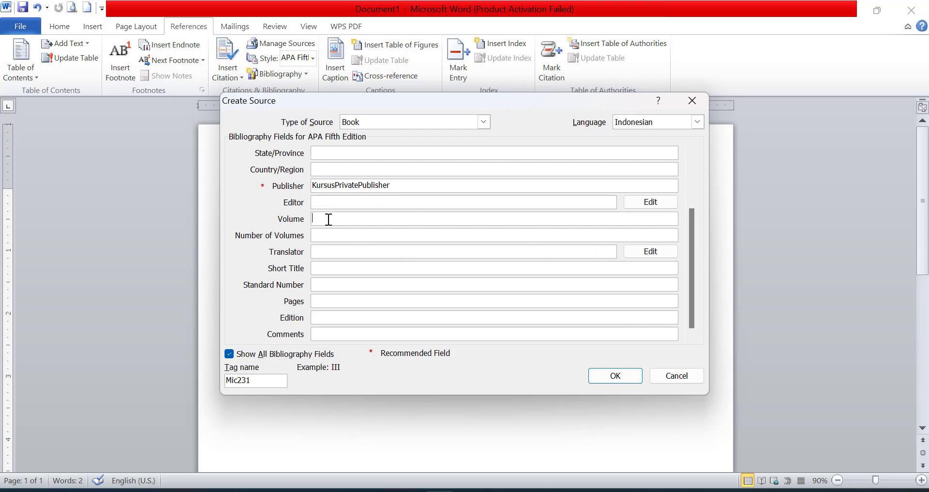
drag(694, 293, 701, 218)
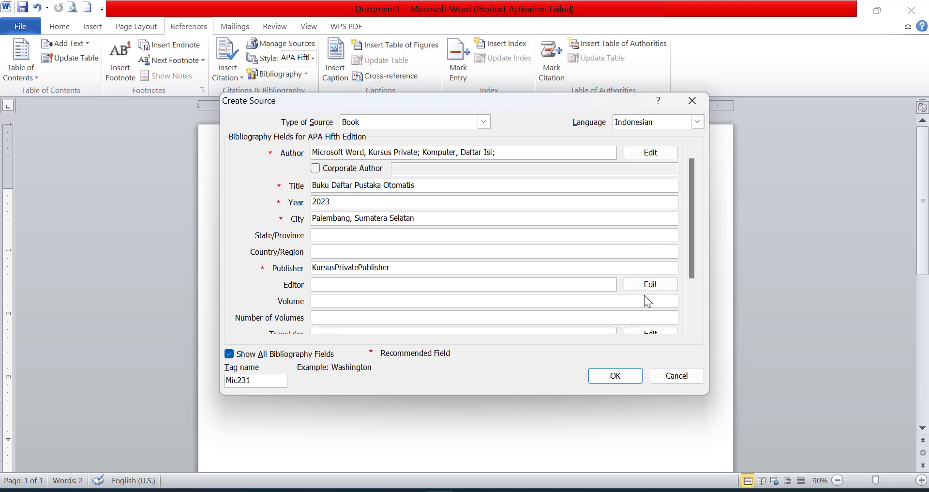
click(602, 377)
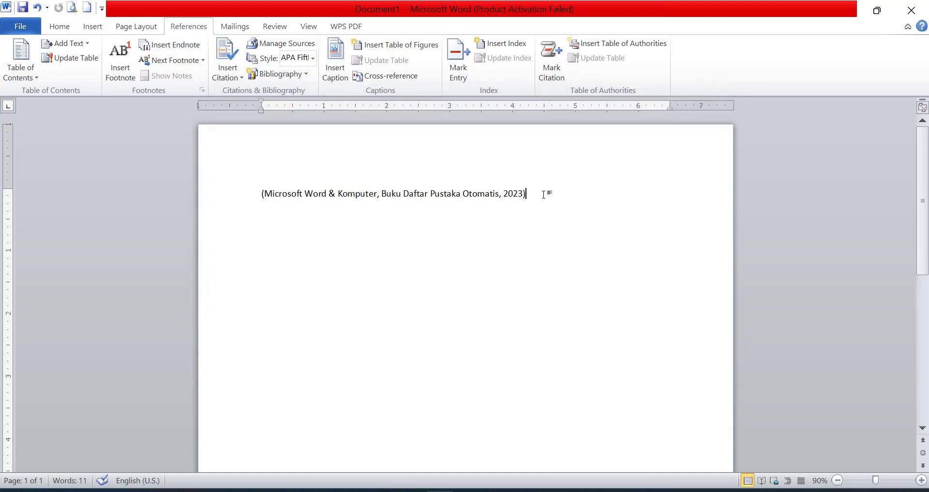
drag(545, 193, 285, 181)
click(545, 277)
click(552, 198)
On a new line, start a new Web site source in Indonesian
key(Return)
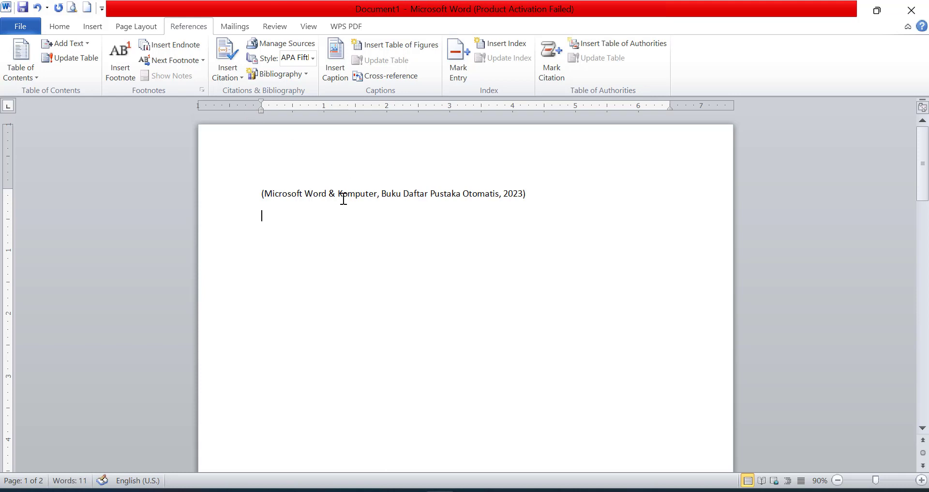
click(222, 78)
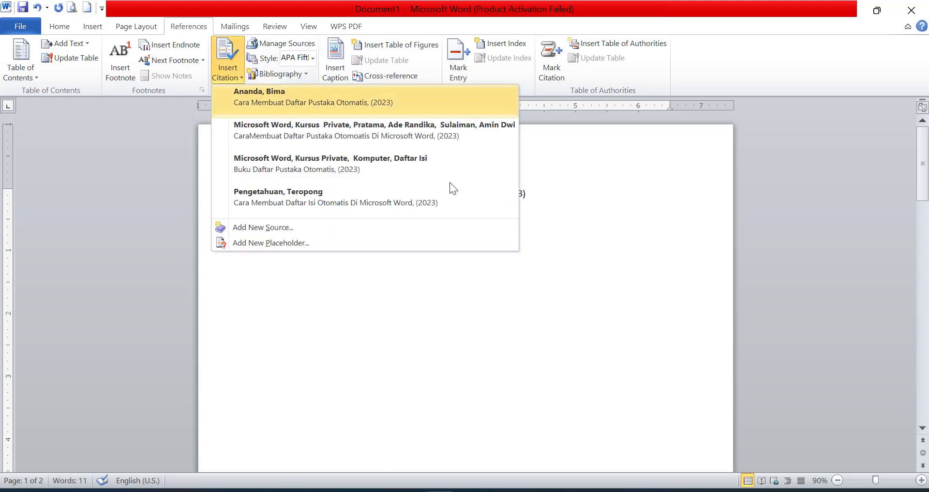
click(294, 228)
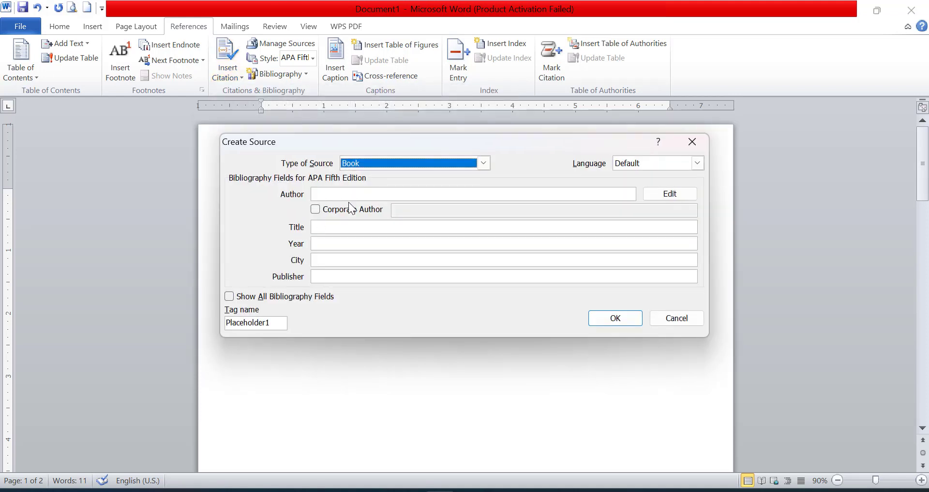
click(385, 164)
scroll(376, 211, down, 1)
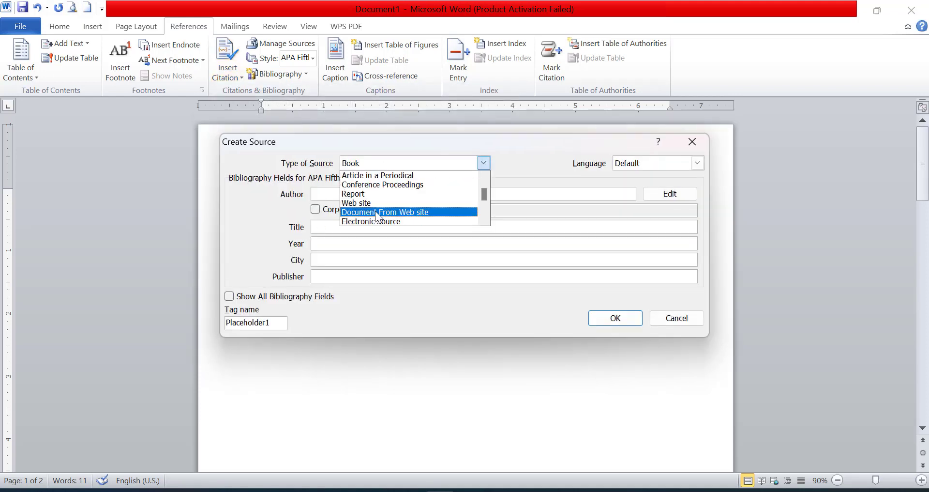
click(375, 204)
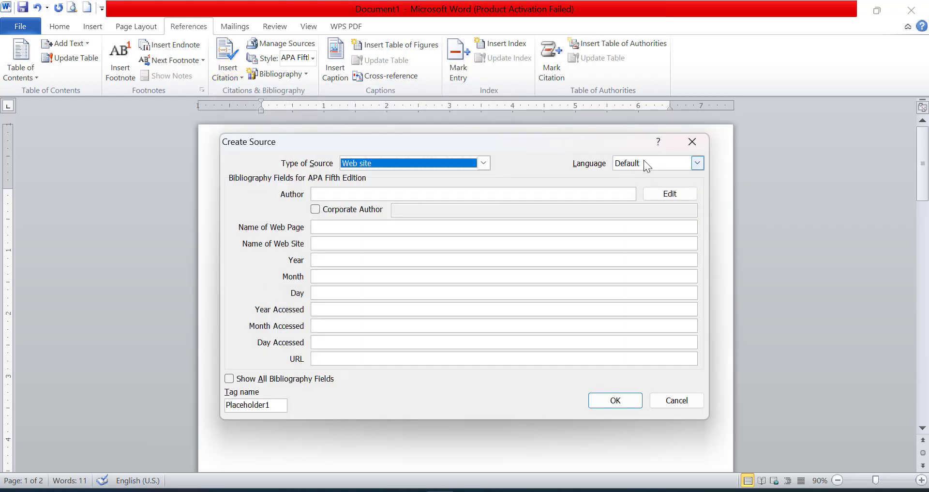
click(643, 160)
click(634, 194)
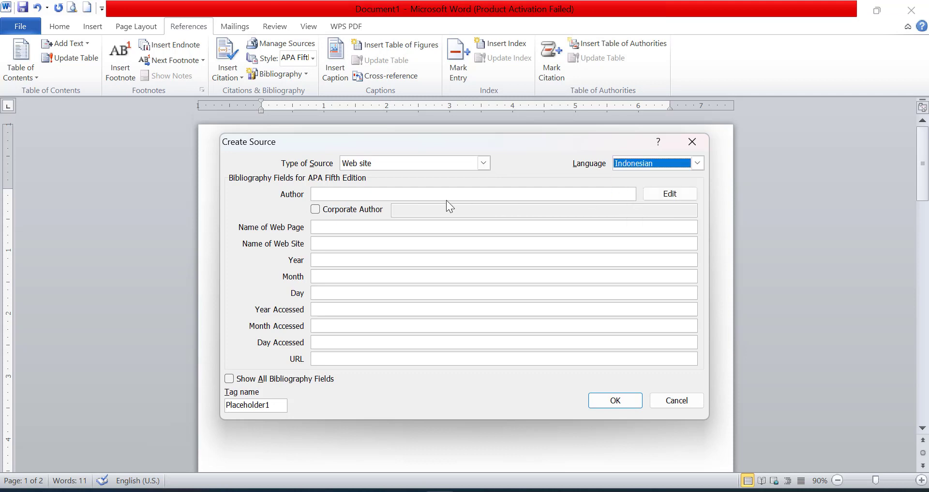
Add the web page's author with last, first and middle names
click(441, 193)
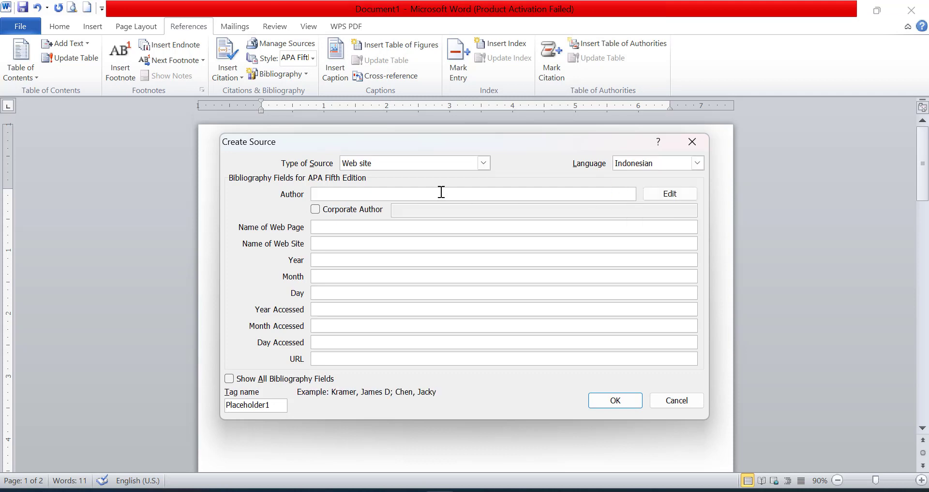
text(A)
key(BackSpace)
click(680, 193)
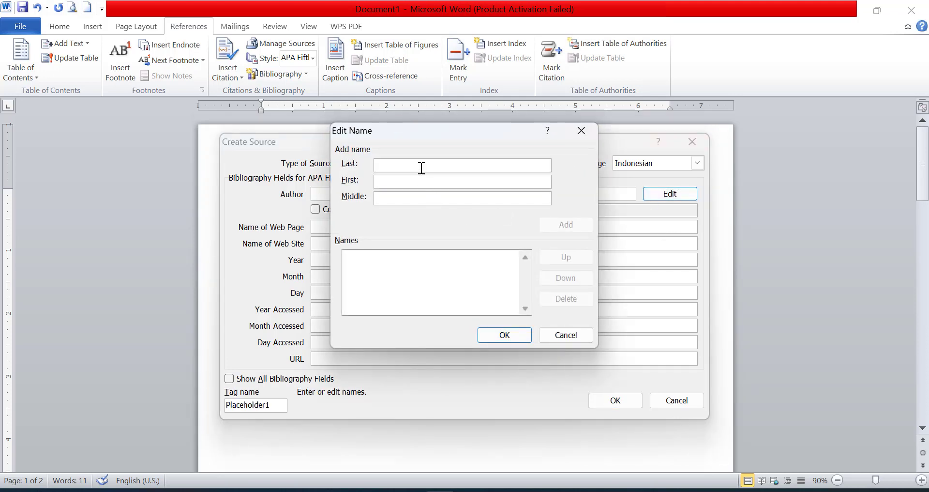
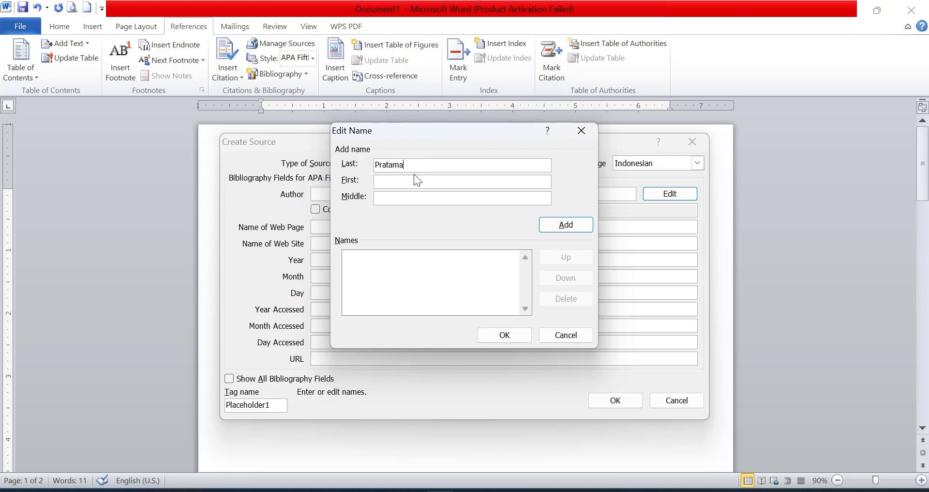
click(415, 180)
click(464, 200)
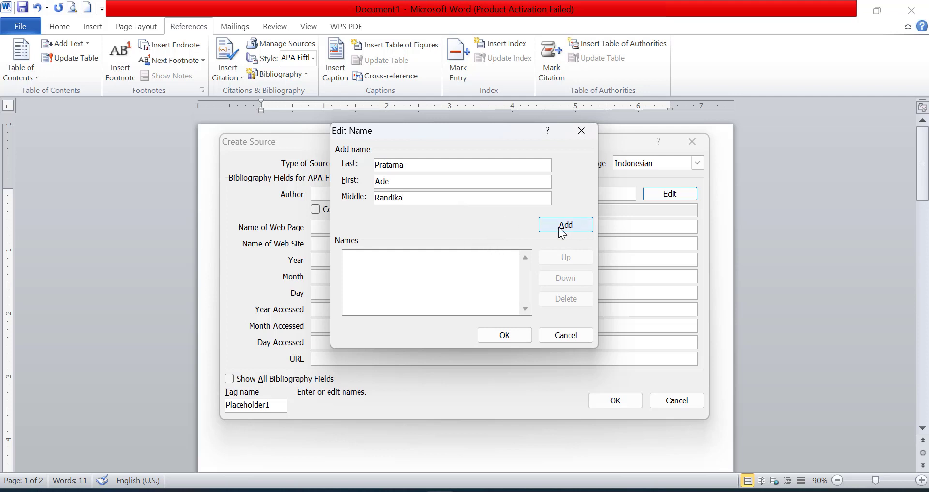
click(558, 227)
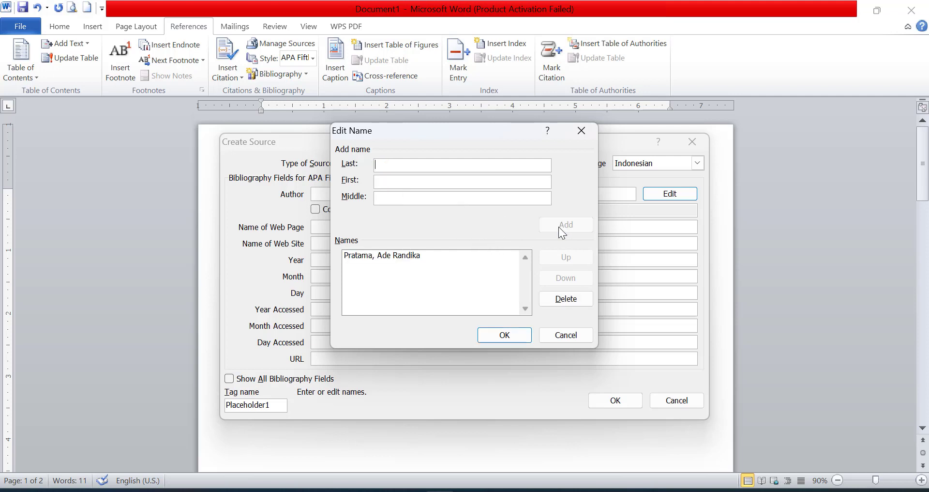
click(504, 335)
Enter the web page name Cara Membuat Daftar Isi Otomatis
click(397, 228)
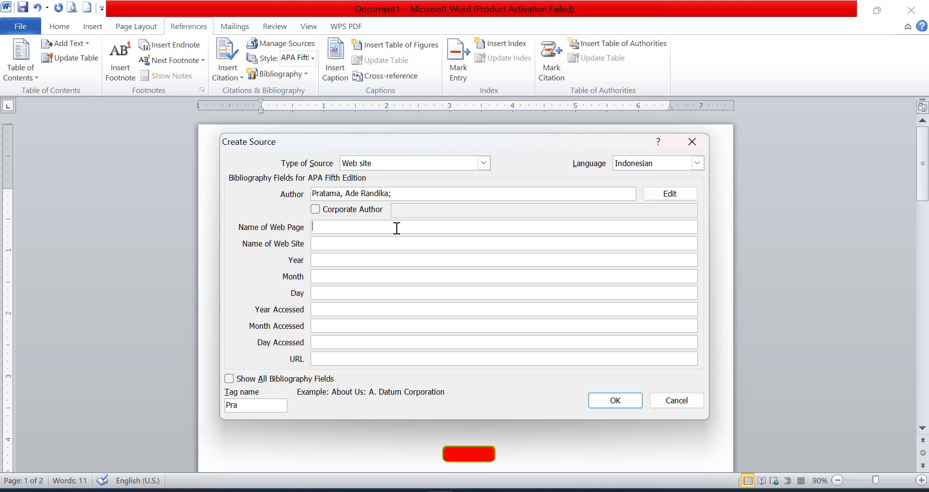
text(Cara Membuat Daftar isi Ot)
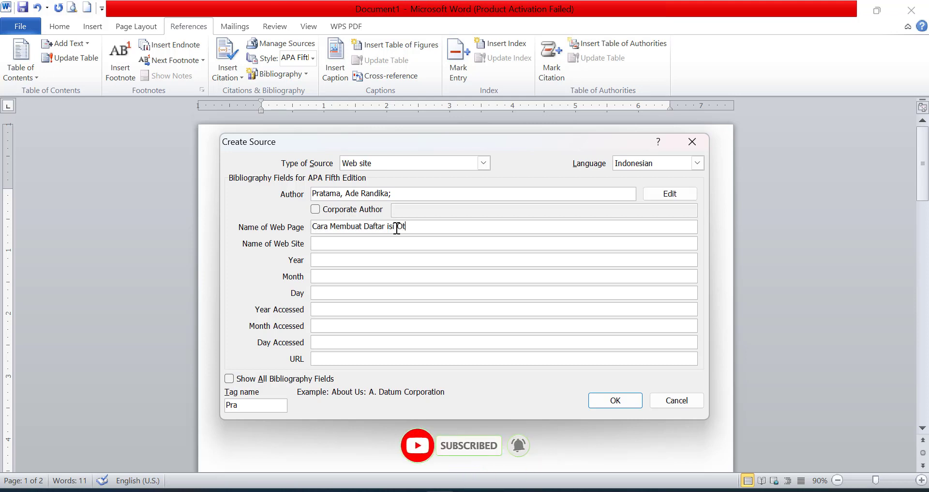
key(BackSpace)
key(BackSpace)
key(BackSpace)
text(Isi Oto)
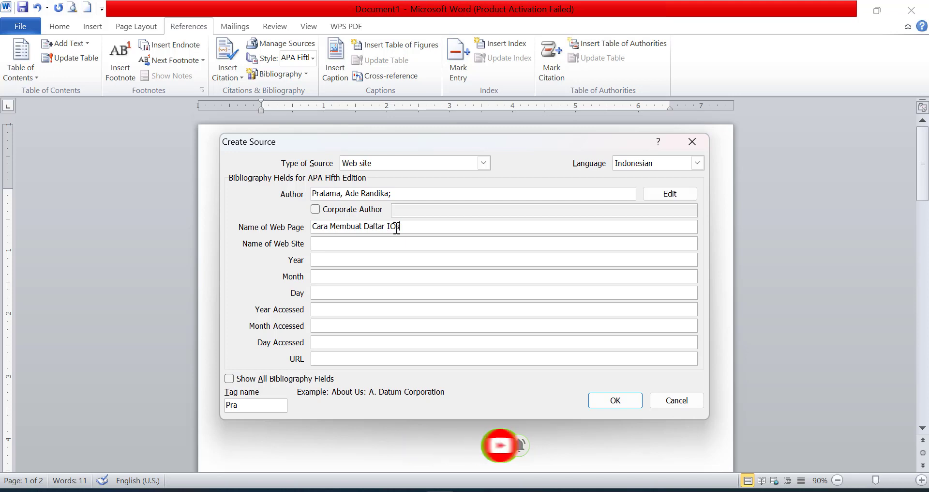
text(matis)
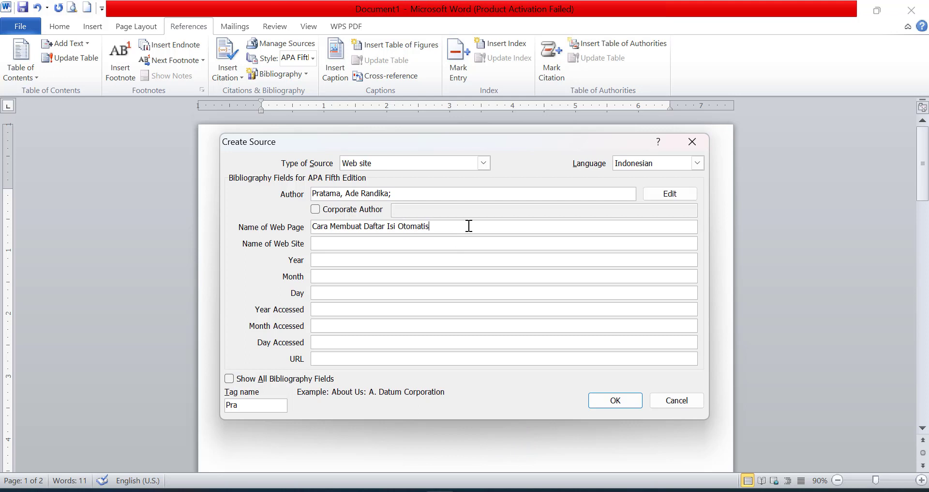
key(ctrl+a)
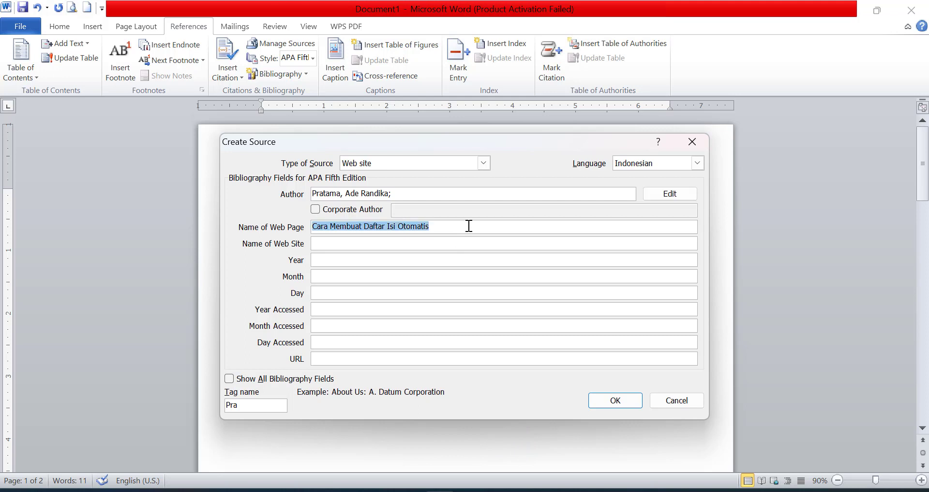
Enter site name Kursus Private with publication year 2023, month Januari, day Minggu
click(362, 248)
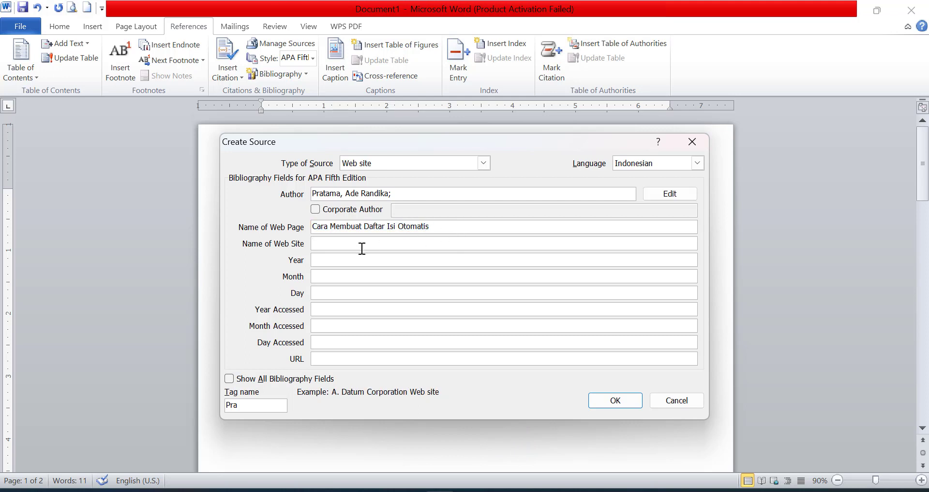
text(Kursus Private)
click(379, 260)
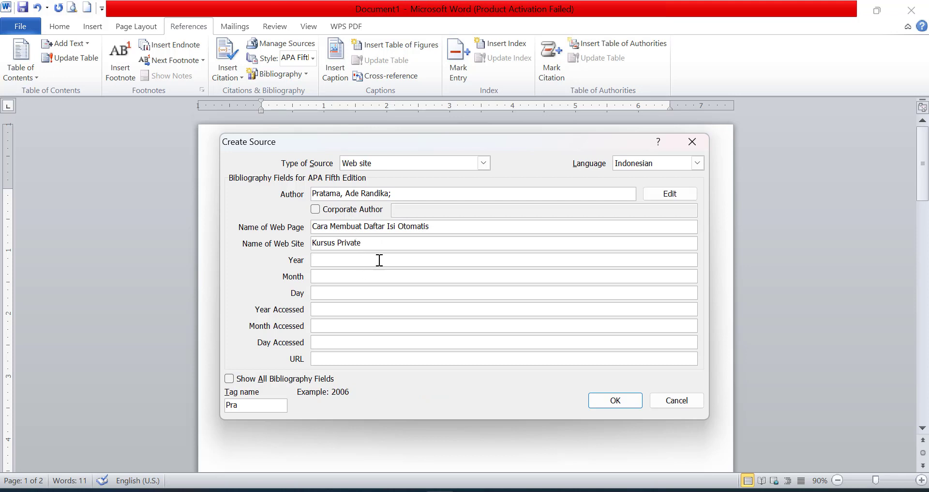
text(12)
key(BackSpace)
text(2)
key(BackSpace)
key(BackSpace)
text(2023)
click(368, 277)
text(Januari)
click(372, 293)
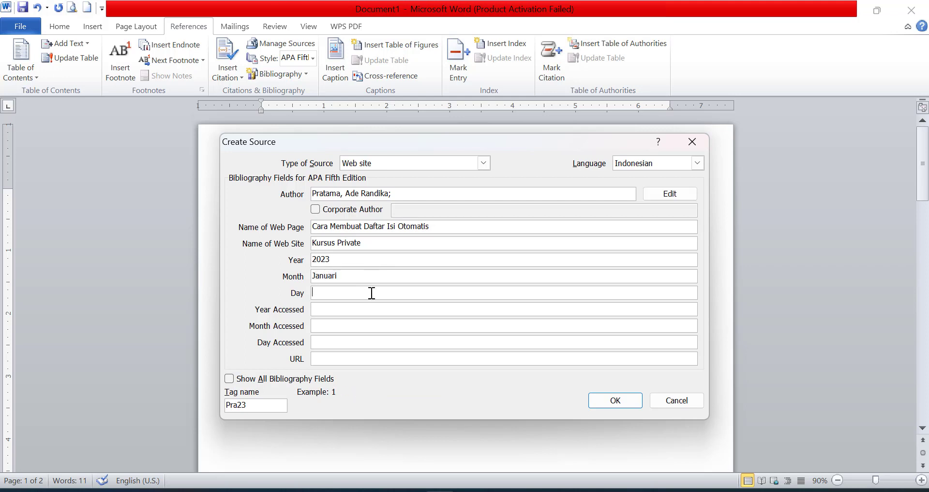
text(Minggu)
click(364, 309)
text(2023)
drag(339, 276, 308, 275)
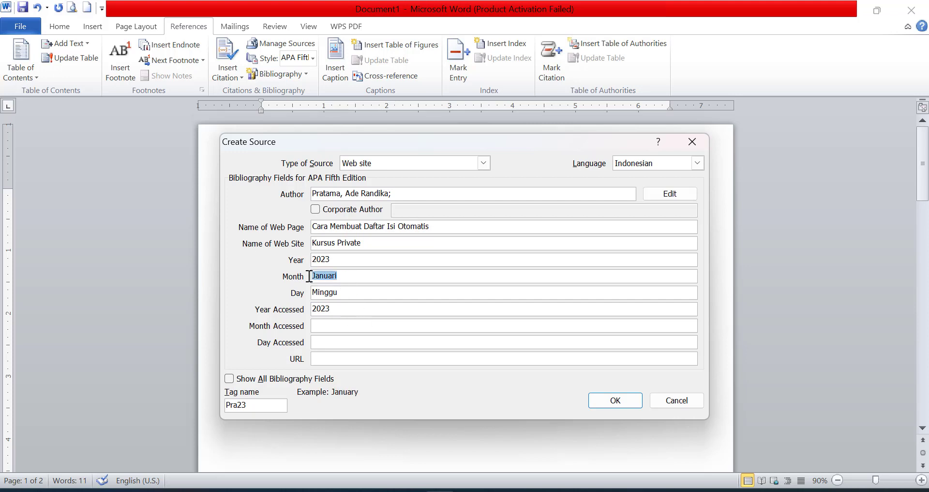
click(355, 325)
text(Januari)
drag(347, 291, 310, 293)
click(325, 347)
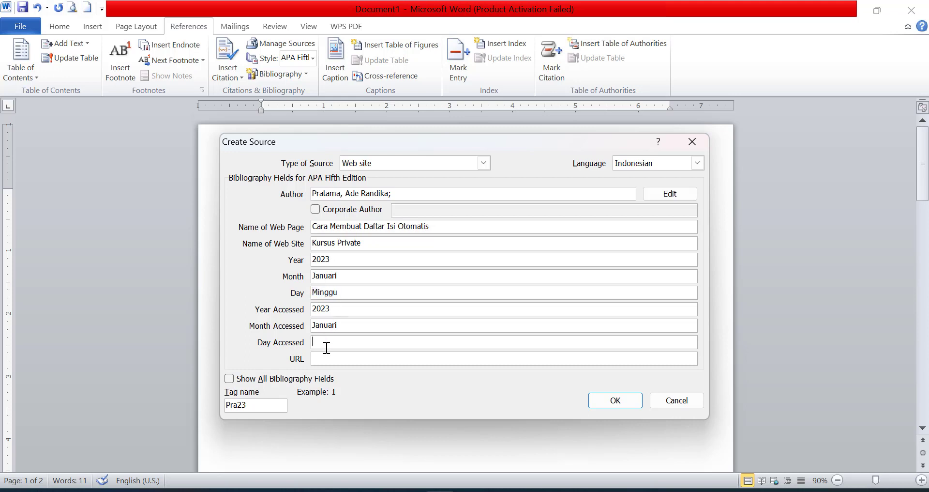
text(Minggu)
click(334, 358)
text(https://teropon)
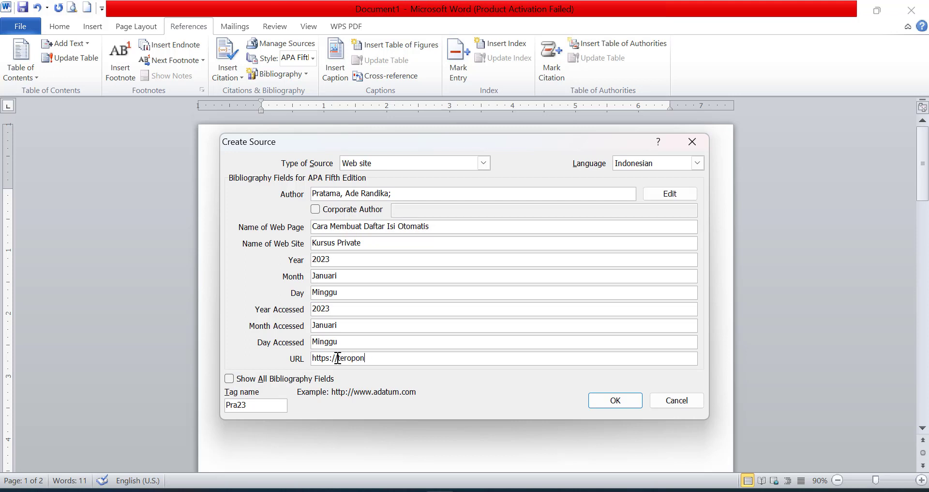
text(gpengetahuan.com)
click(611, 400)
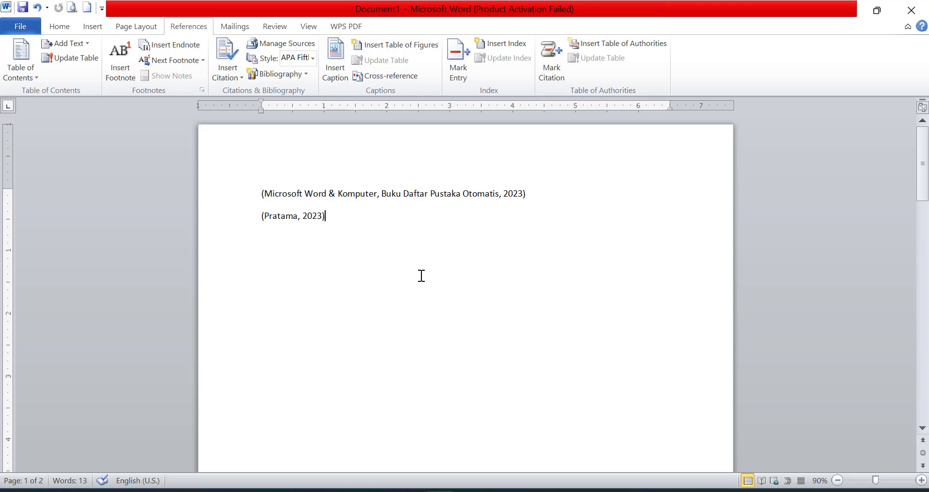
Start a new line below the web citation and begin adding another source
key(Return)
click(230, 74)
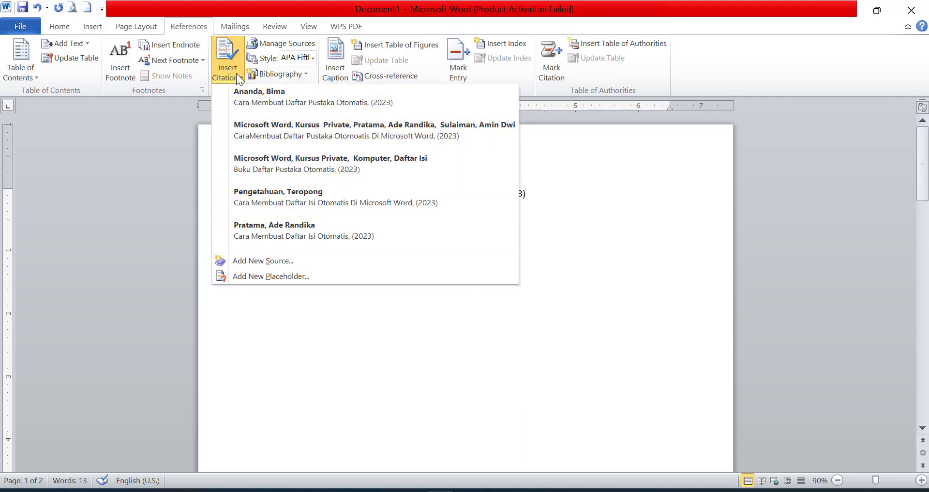
click(237, 77)
click(231, 76)
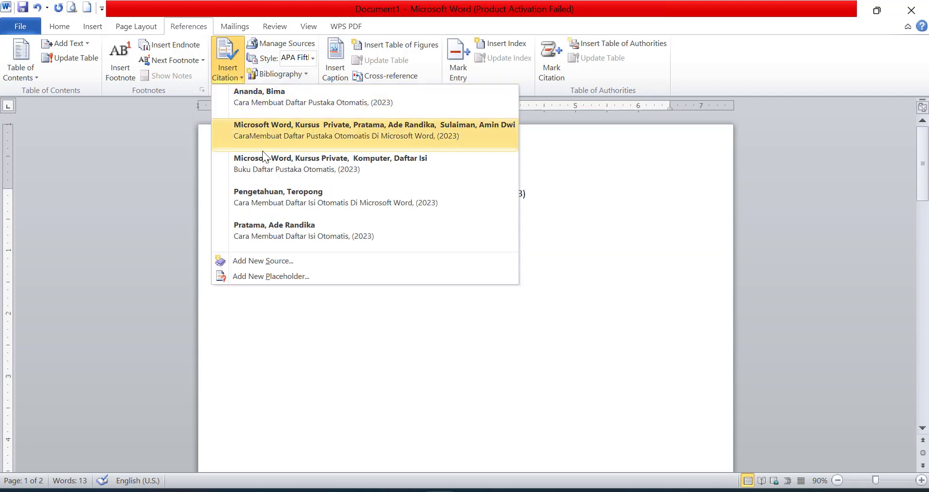
click(257, 261)
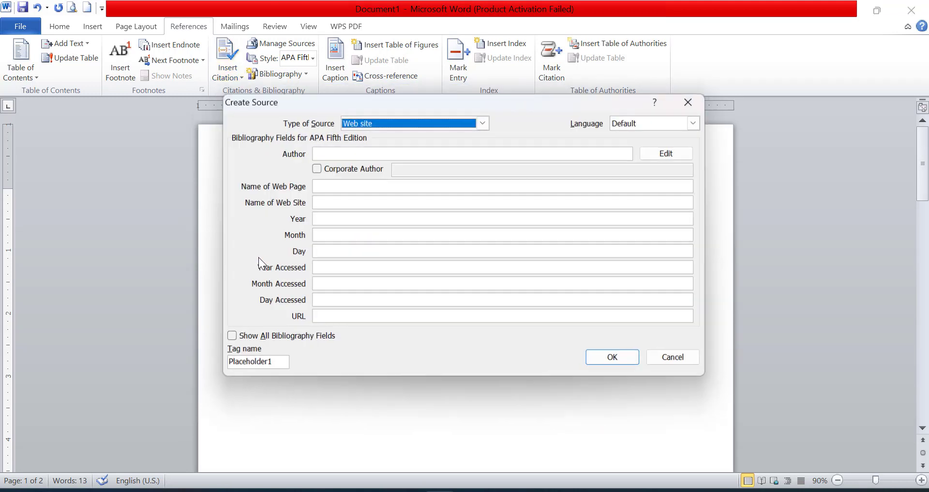
Make the new source a Journal Article in Indonesian
click(364, 124)
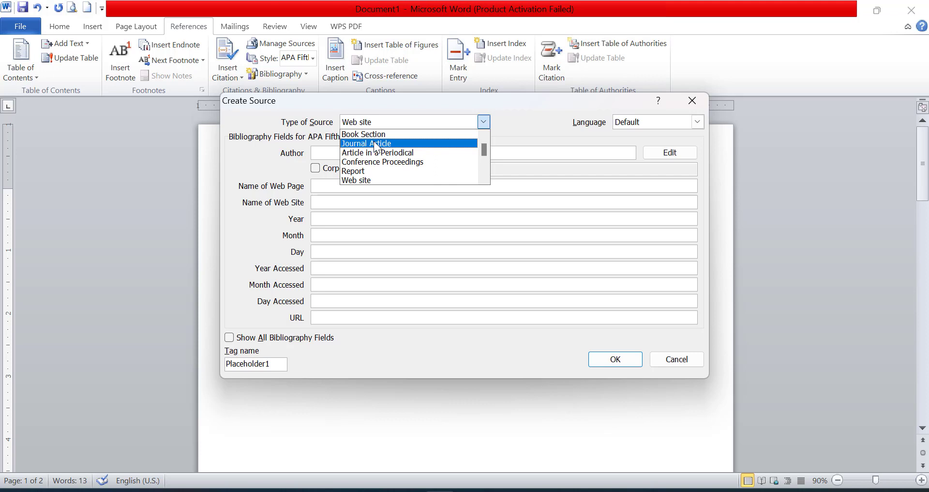
click(376, 144)
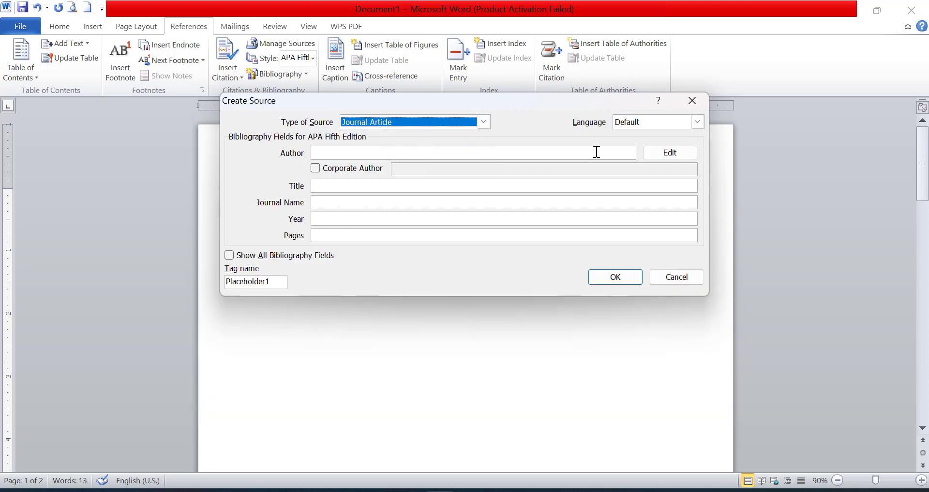
click(649, 124)
click(645, 150)
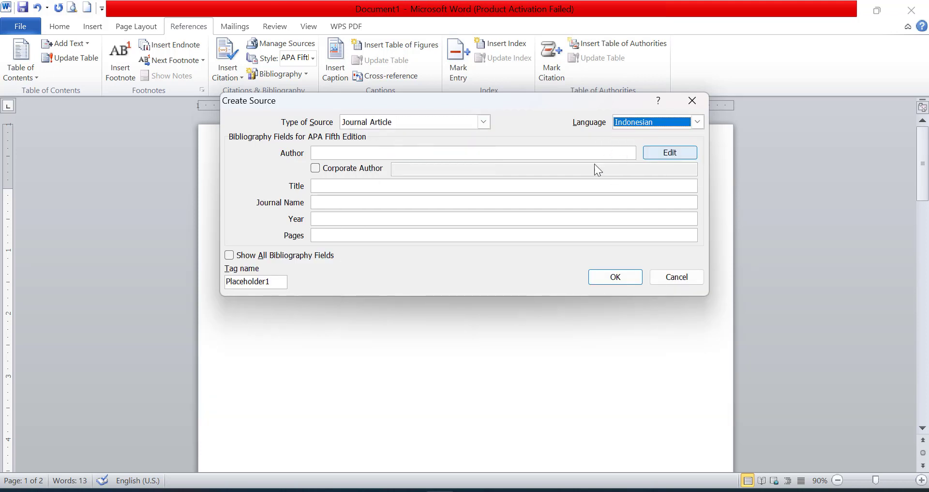
Put Cara Menguasai Microsoft Word in the Title field and bring up the author name editor
click(464, 151)
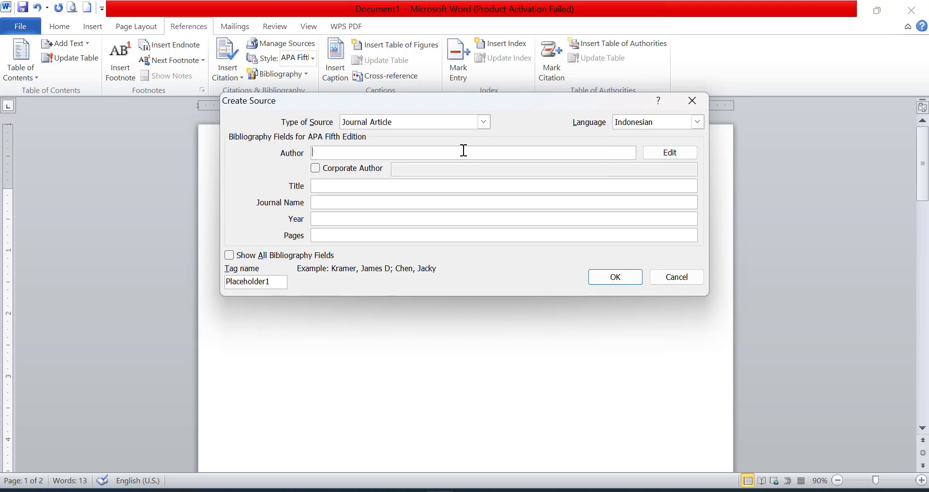
text(Buku Cara Meng)
key(BackSpace)
key(BackSpace)
key(BackSpace)
key(BackSpace)
text(Menguasai )
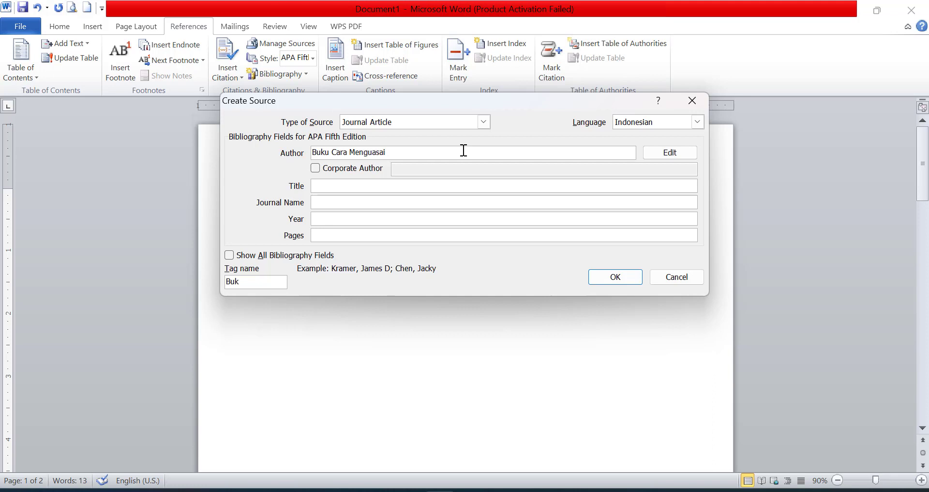
text(Microsoft Word)
double_click(321, 152)
key(Delete)
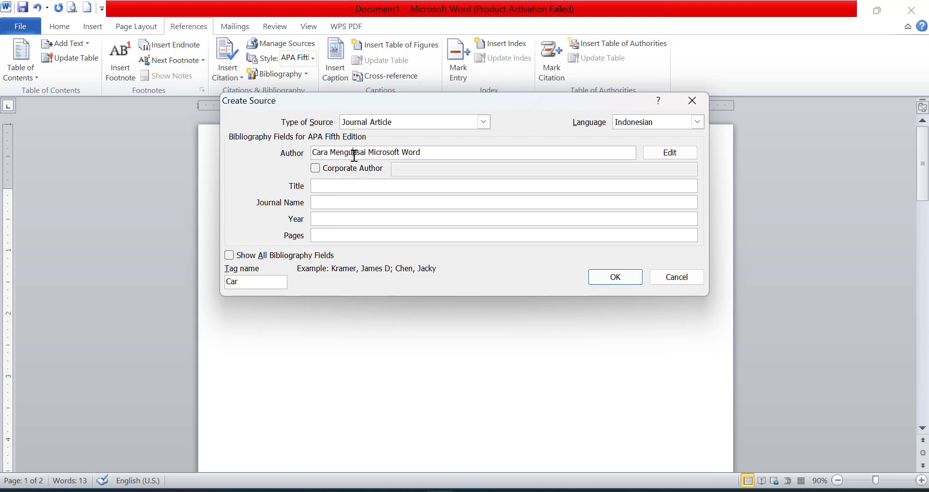
drag(460, 152, 311, 150)
key(ctrl+c)
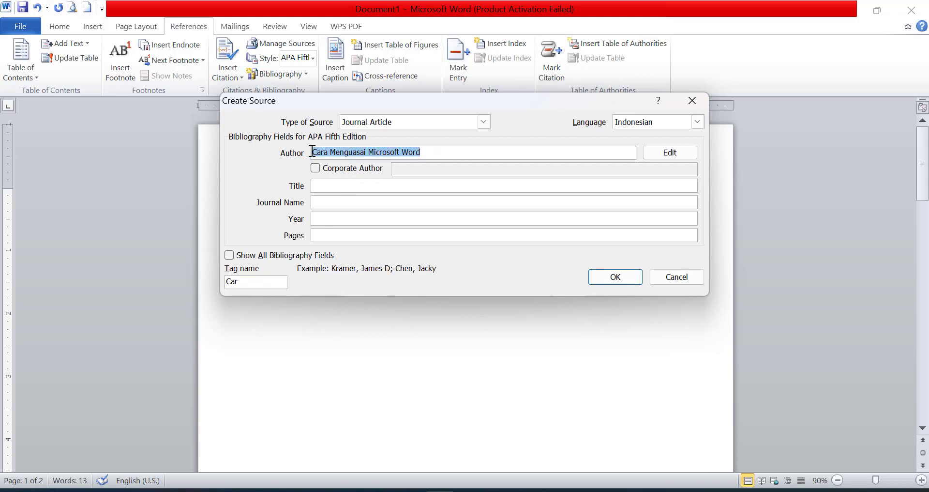
key(Delete)
click(342, 186)
key(ctrl+v)
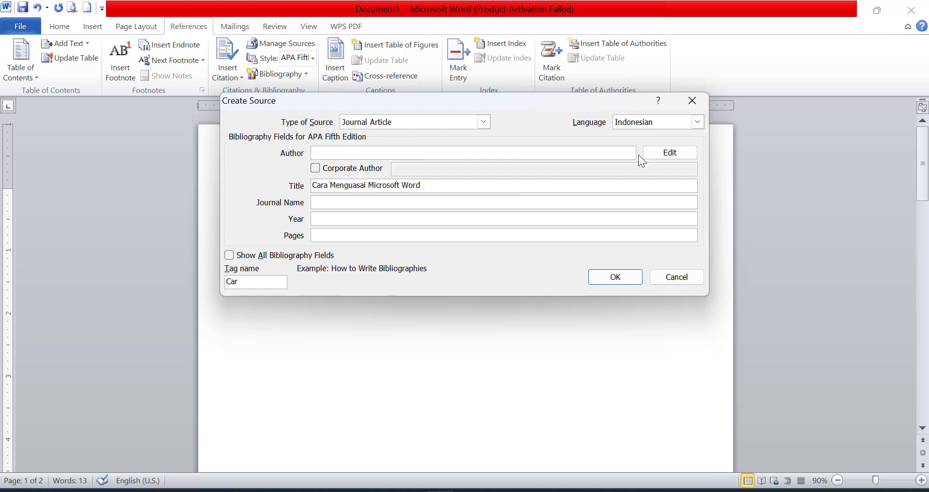
click(665, 154)
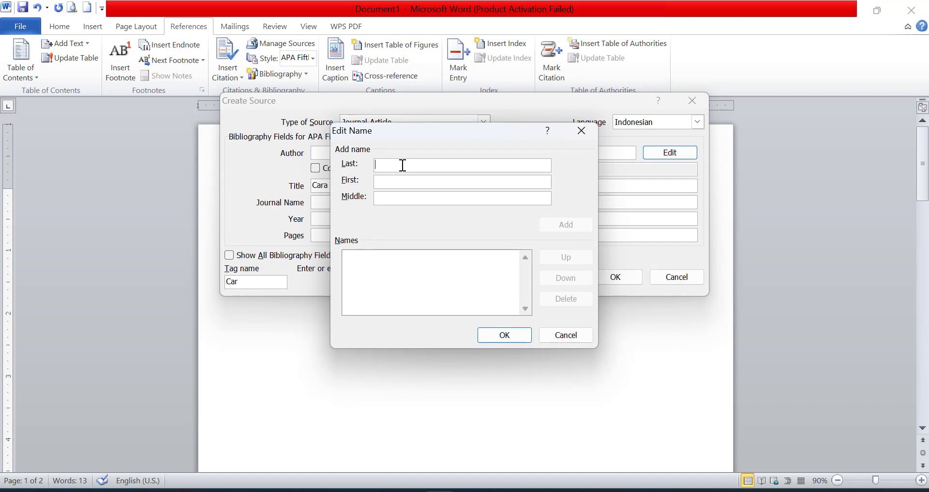
Add the journal article's author, entering last and first name in Edit Name
click(402, 165)
text(P)
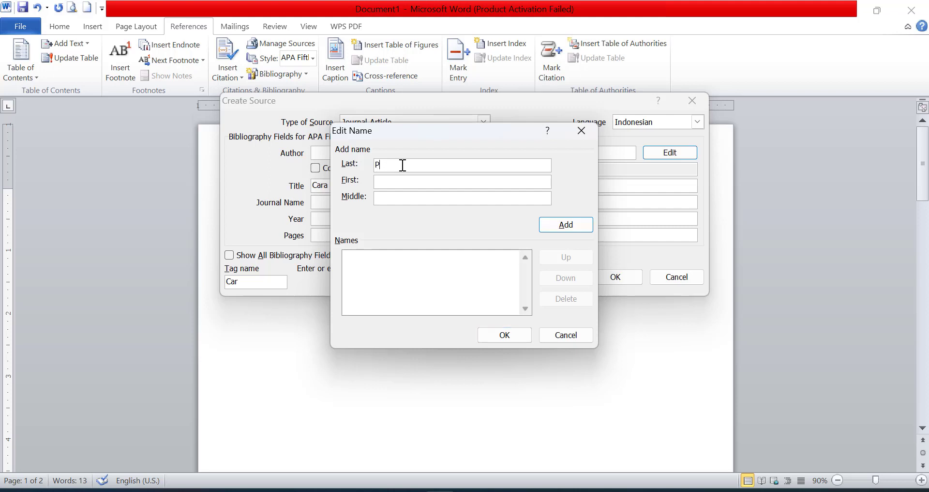
text(engetahuan)
click(410, 183)
text(Teropong)
click(576, 227)
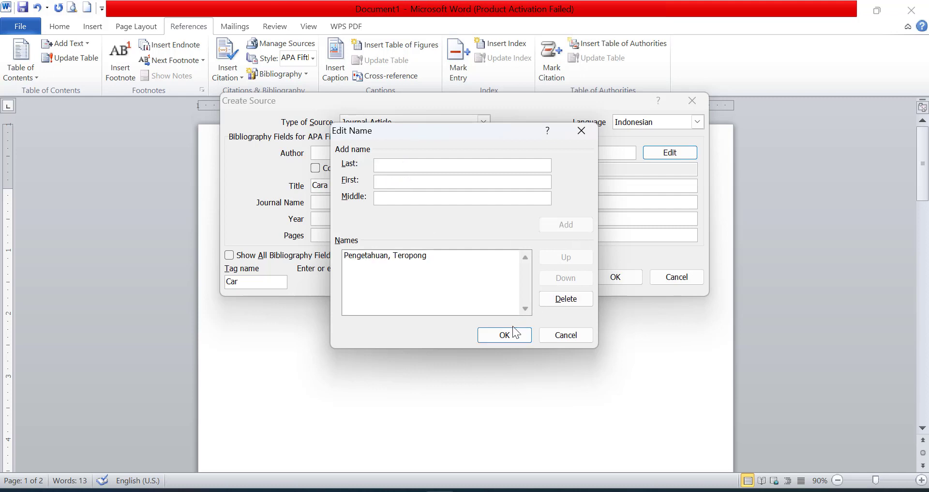
click(516, 332)
Copy the title into Journal Name, set Year 2023 and Pages 100 - 120, and insert the citation
click(353, 205)
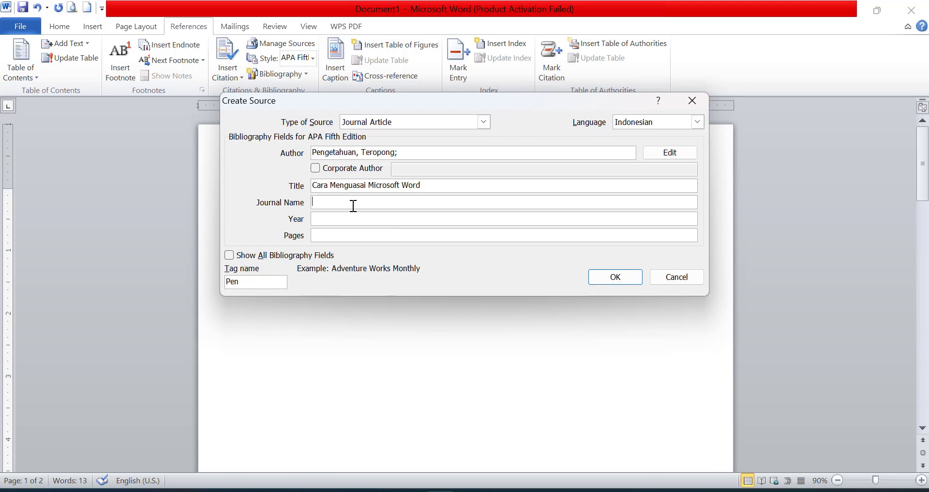
triple_click(374, 191)
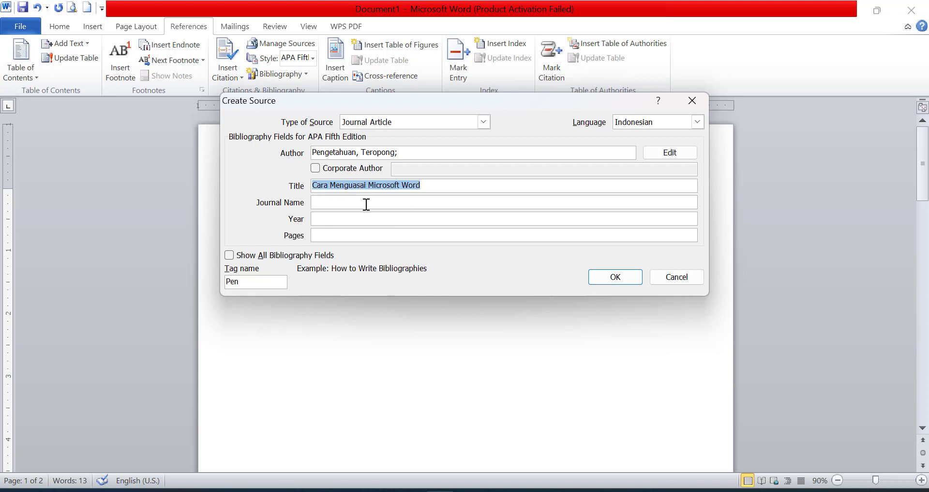
key(ctrl+c)
click(366, 205)
key(ctrl+v)
click(347, 214)
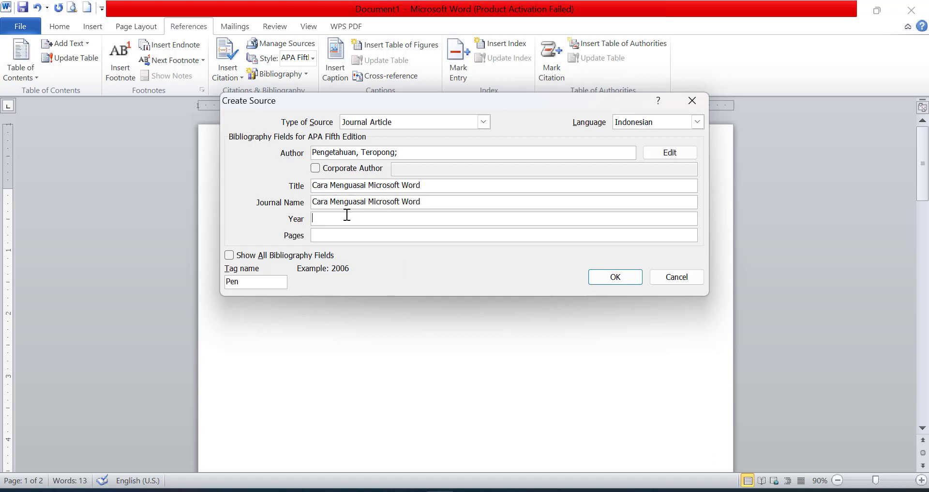
text(2023)
click(327, 237)
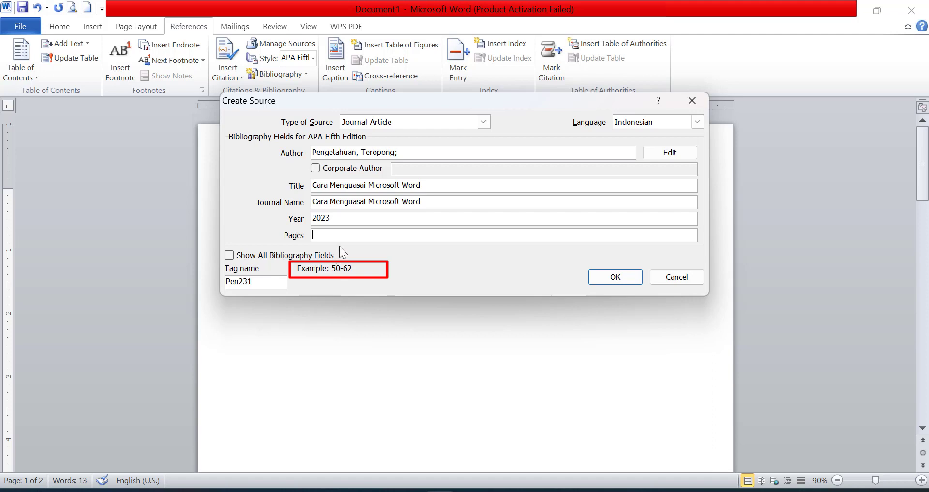
text(- 120)
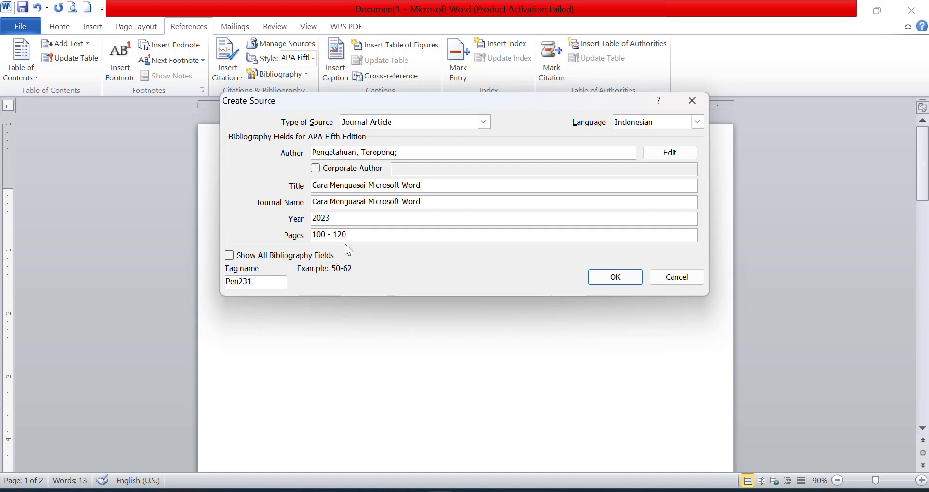
click(610, 278)
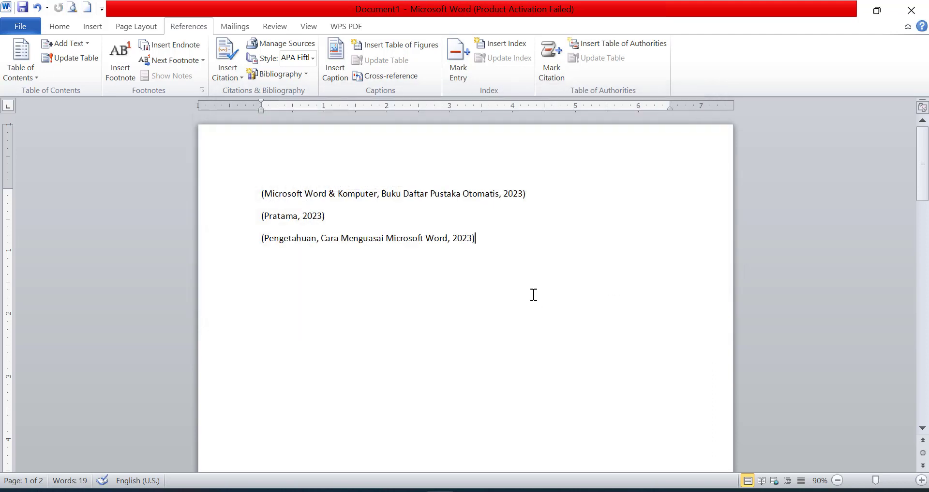
Scroll to page 2 and place the cursor on the empty line below the DAFTAR PUSTAKA heading
drag(501, 237, 263, 218)
click(465, 261)
scroll(487, 246, down, 1)
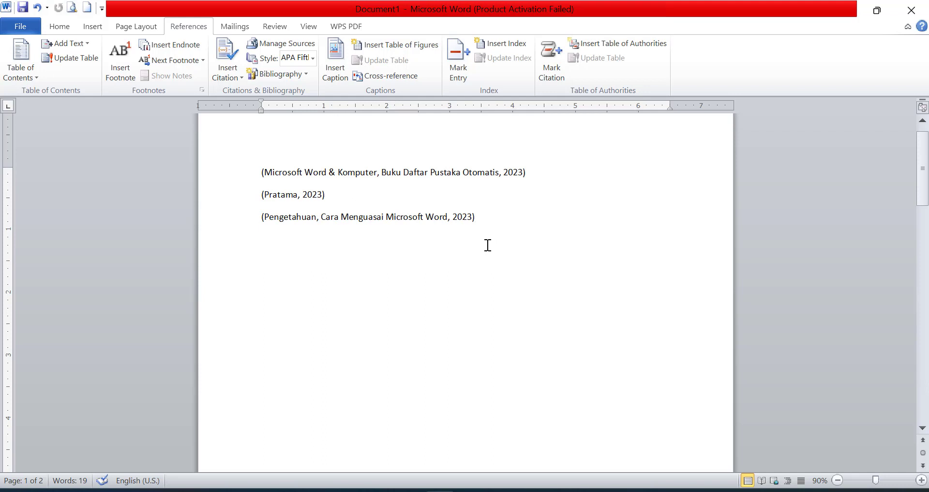
scroll(488, 245, down, 10)
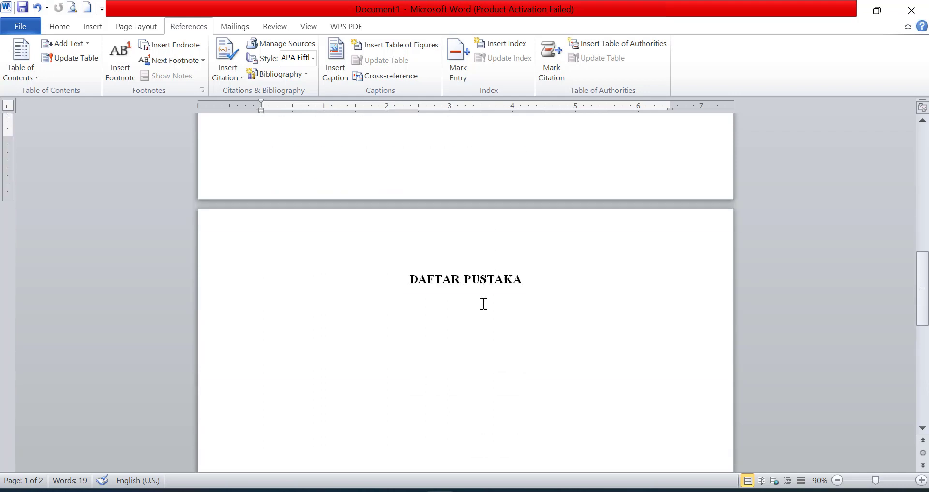
drag(379, 284, 539, 289)
click(552, 298)
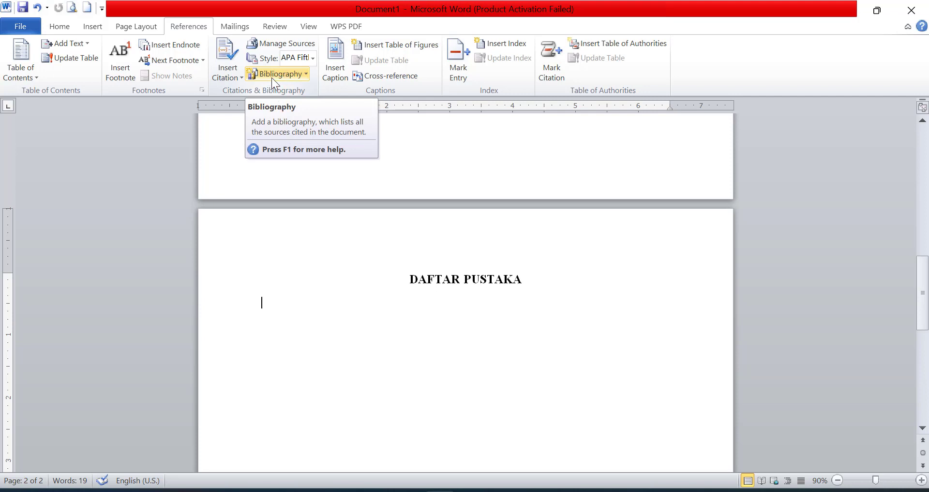
Insert the bibliography of cited sources from References > Bibliography below DAFTAR PUSTAKA
click(272, 77)
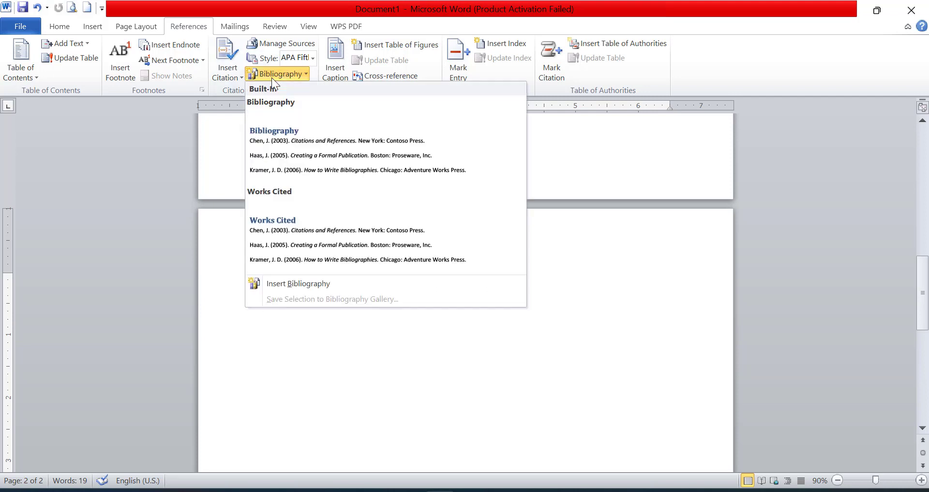
click(303, 284)
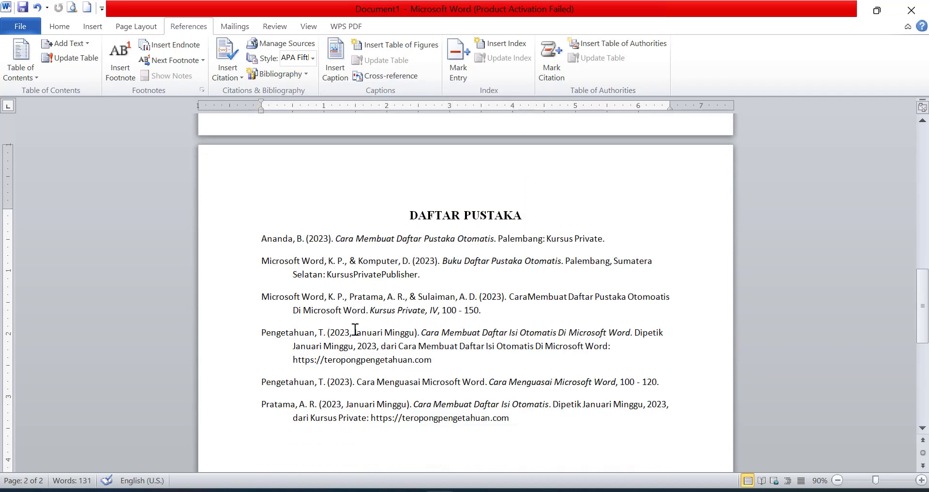
click(355, 329)
click(322, 441)
Review the six generated APA entries, checking the fourth entry, and leave the caret after the list
scroll(319, 410, down, 1)
click(353, 374)
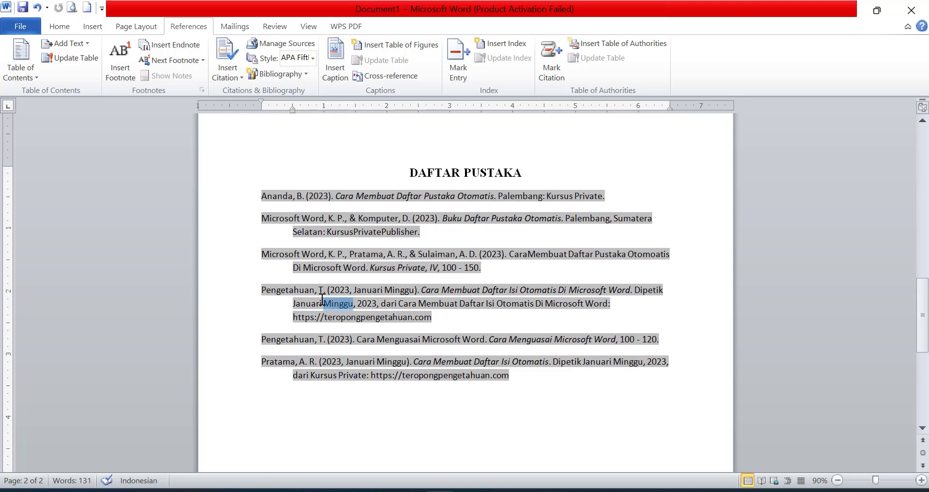
click(257, 289)
drag(275, 290, 257, 283)
click(432, 318)
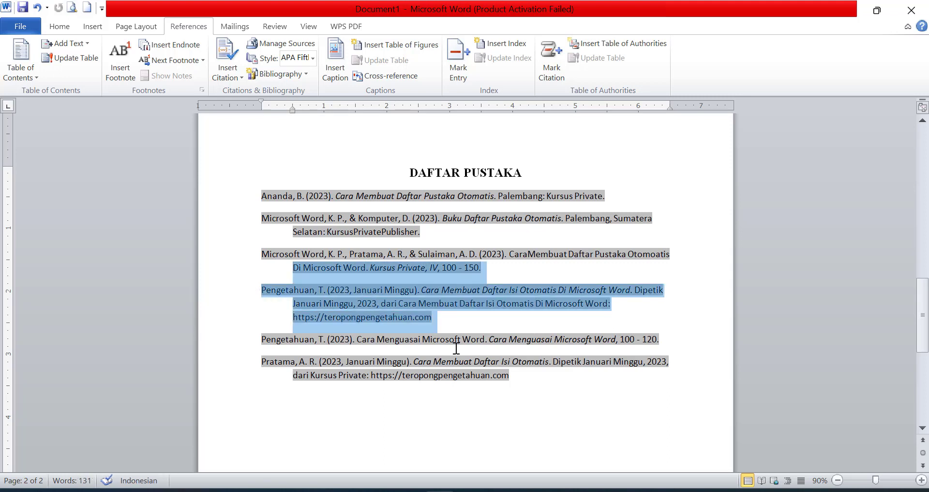
scroll(455, 348, down, 1)
scroll(456, 349, up, 4)
scroll(456, 349, down, 4)
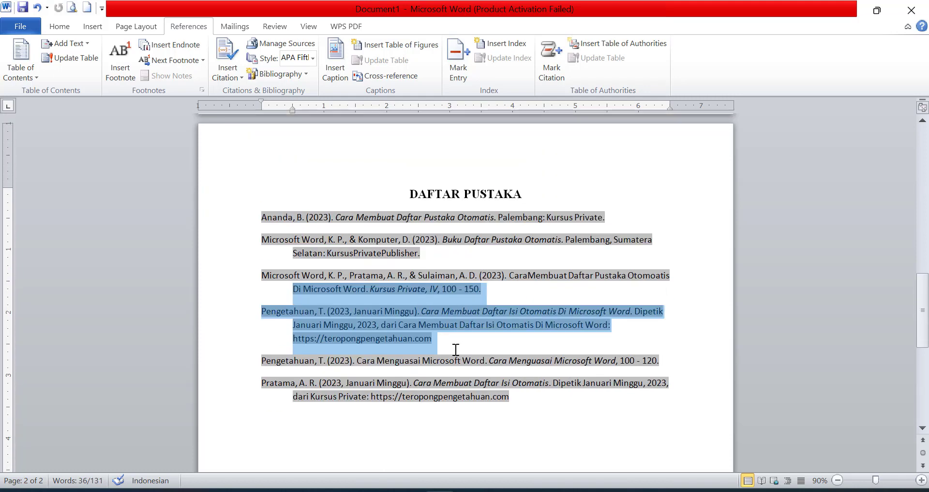
scroll(455, 349, up, 2)
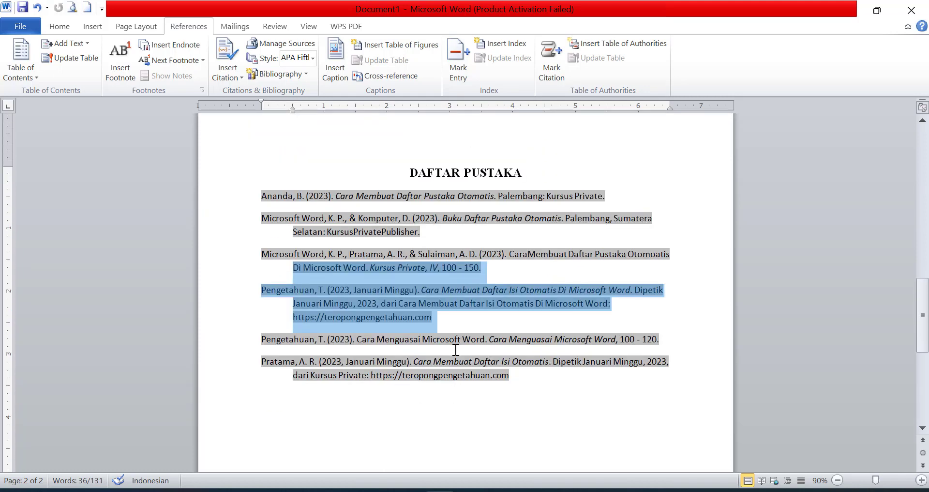
click(534, 378)
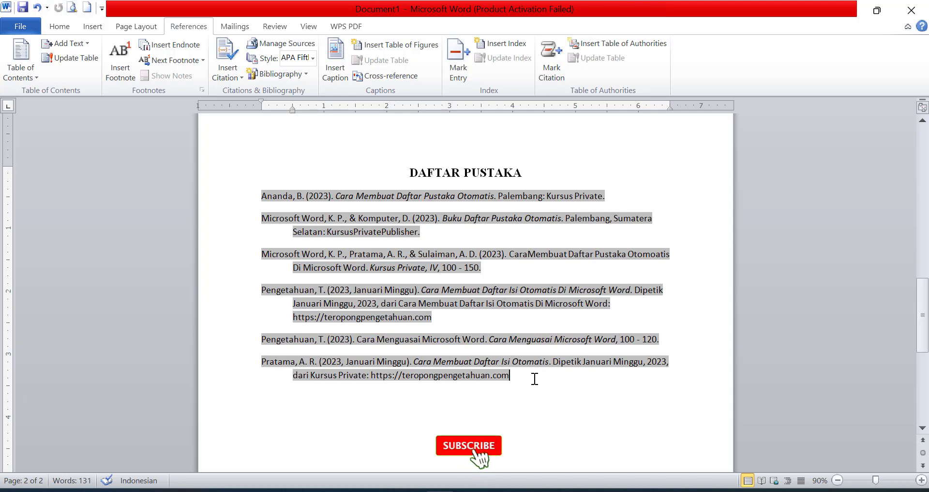